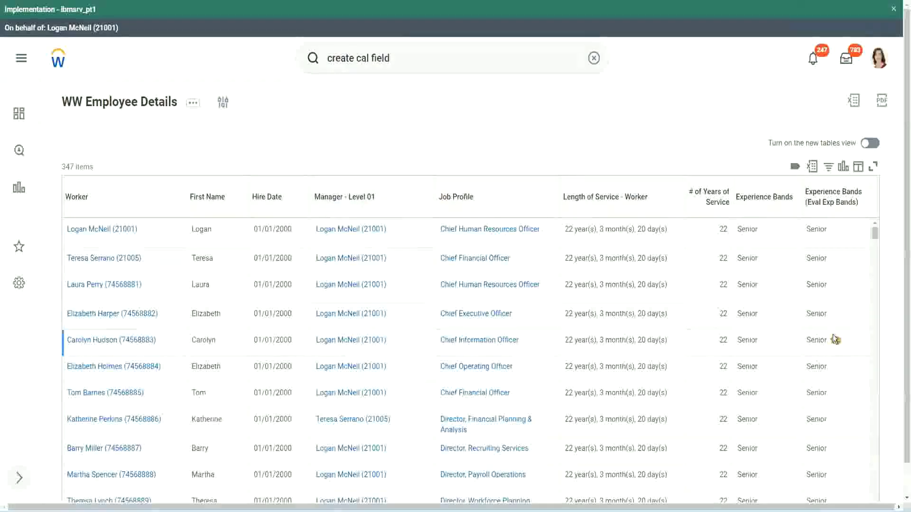
Step: Check the Experience Bands (Eval Exp Bands) column, then view the CF-WW-Eval Exp-Derive Experience Bands field
click(839, 207)
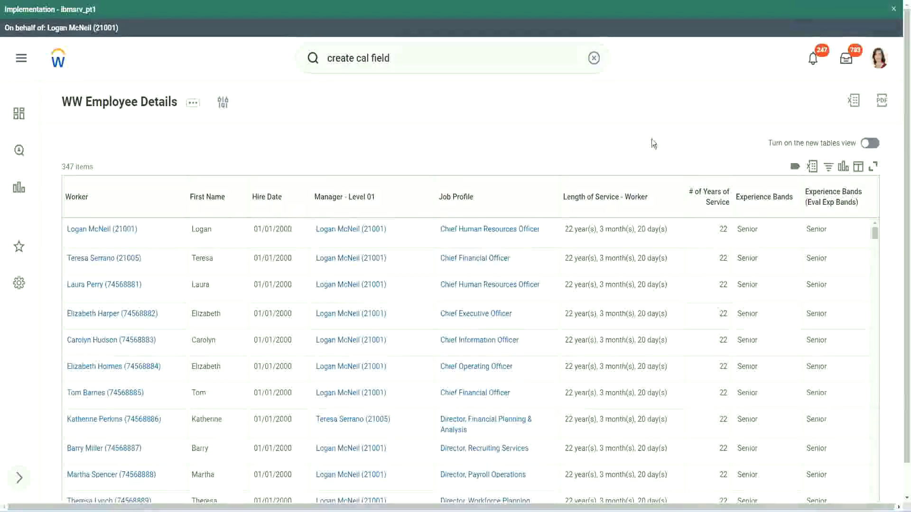
click(791, 229)
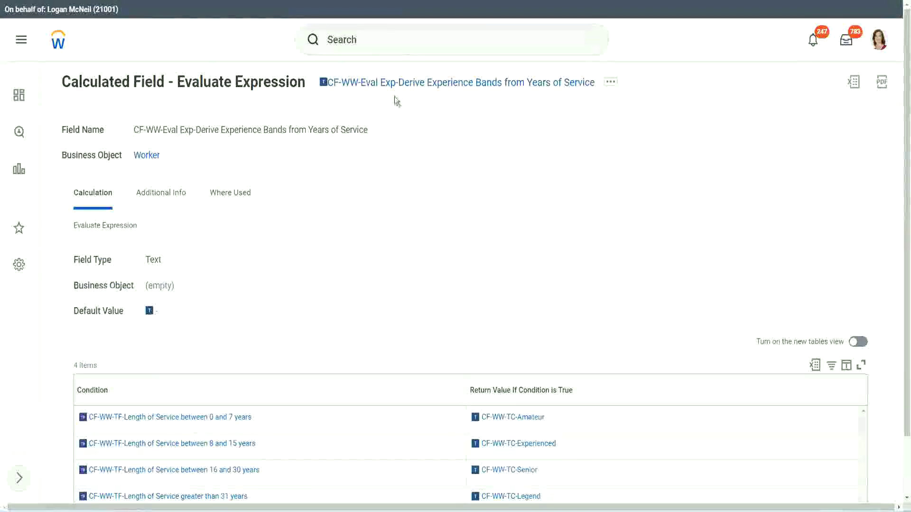
Step: Copy the existing calculated field's name as text and search for 'create calc field'
right_click(397, 86)
click(416, 140)
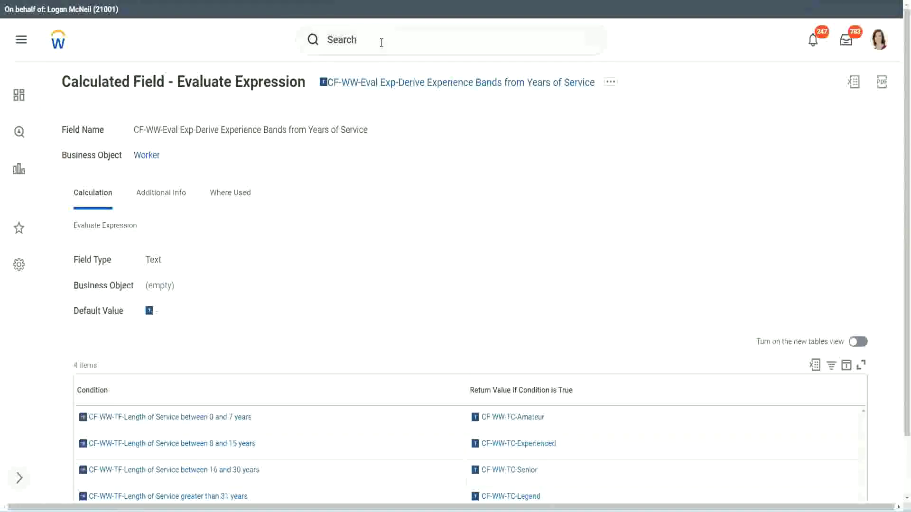
click(382, 42)
click(617, 114)
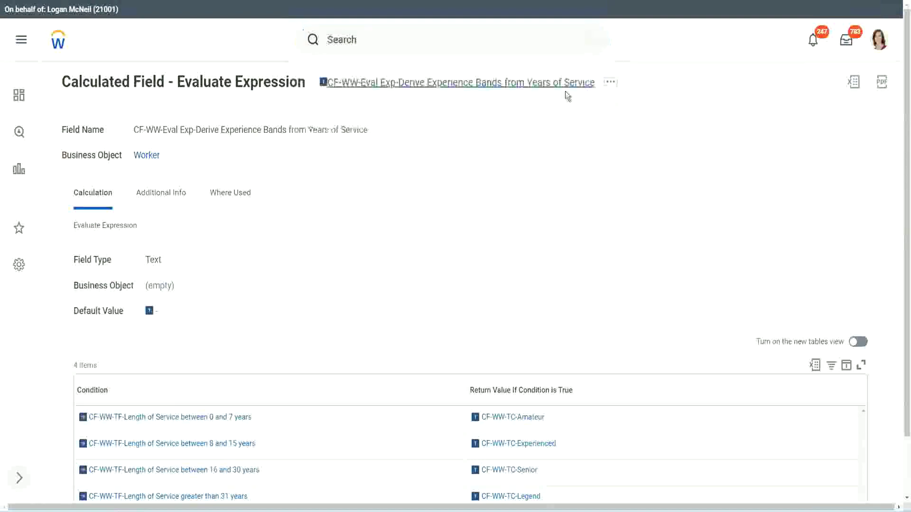
click(361, 36)
text(create calc field)
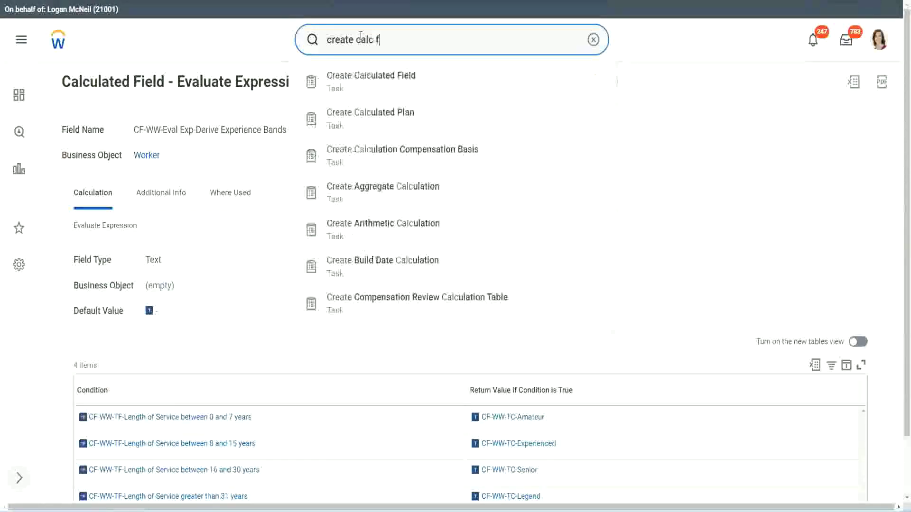
Step: Define CF-WW-LRB-Identify Experience Bands from years of Service on Worker using Lookup Range Band
click(374, 88)
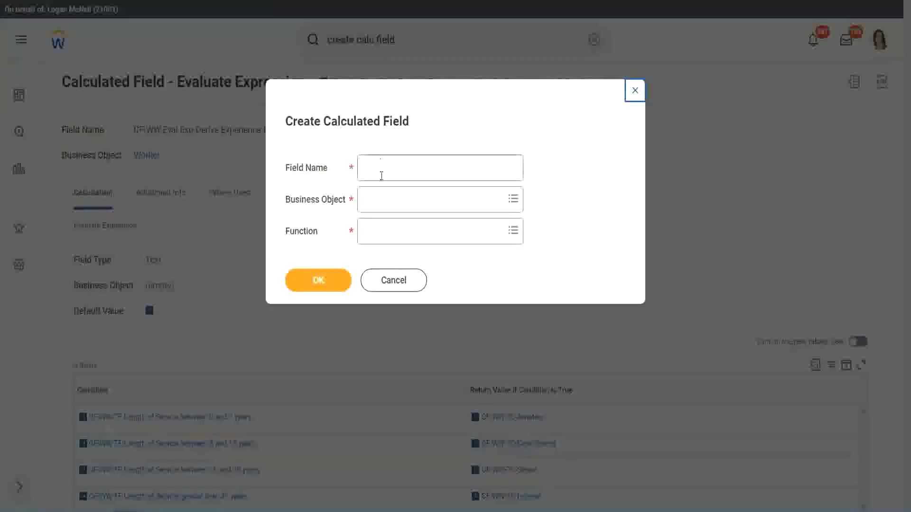
click(383, 169)
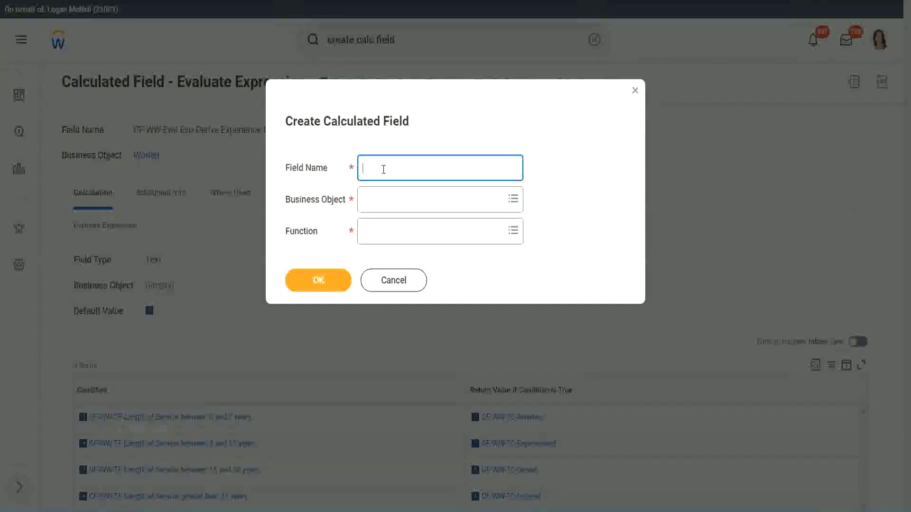
text(CF-WW-LRB)
text(-Identif)
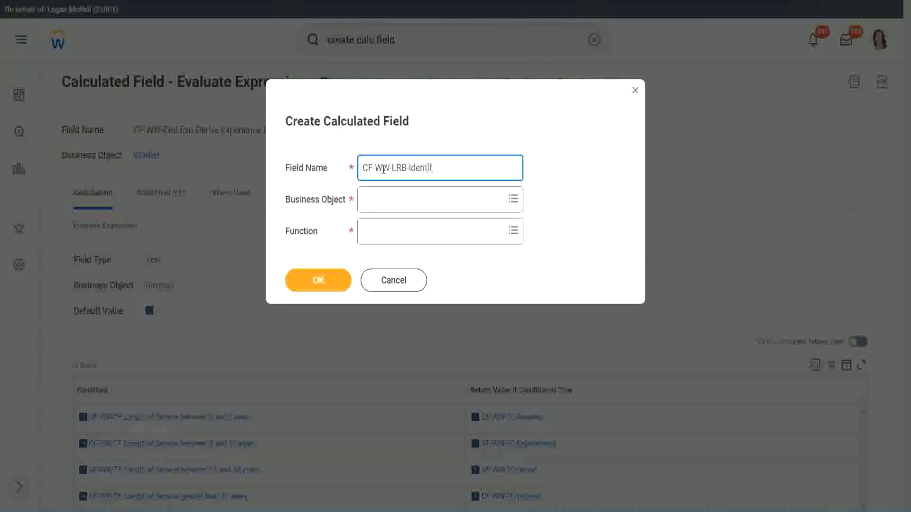
text(y ExeperiendeBands from)
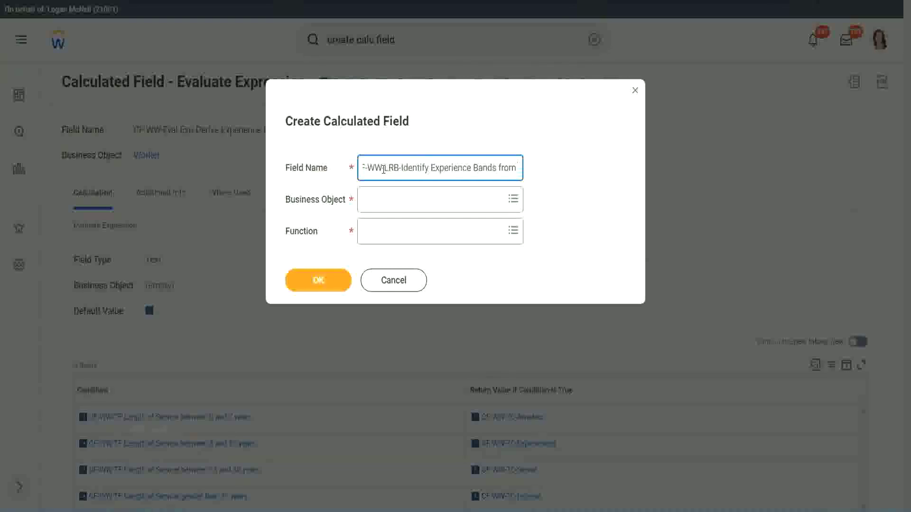
text( years of Service)
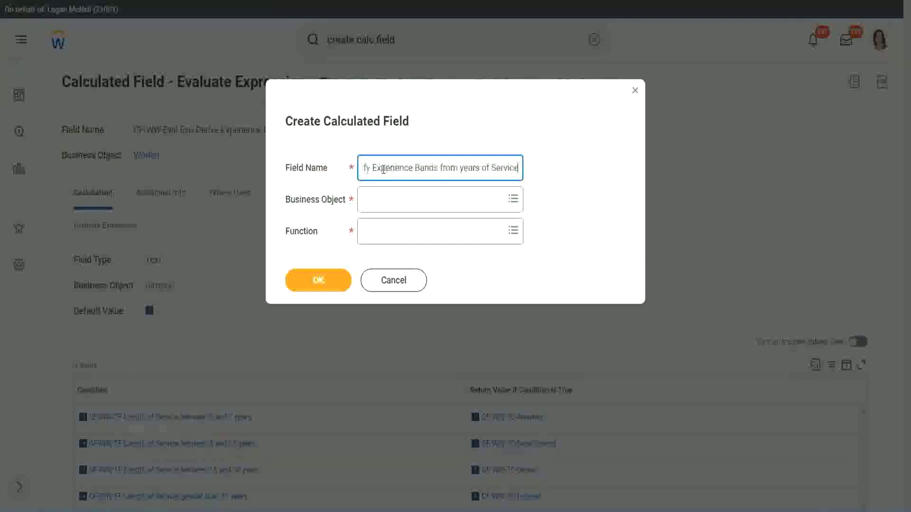
key(Tab)
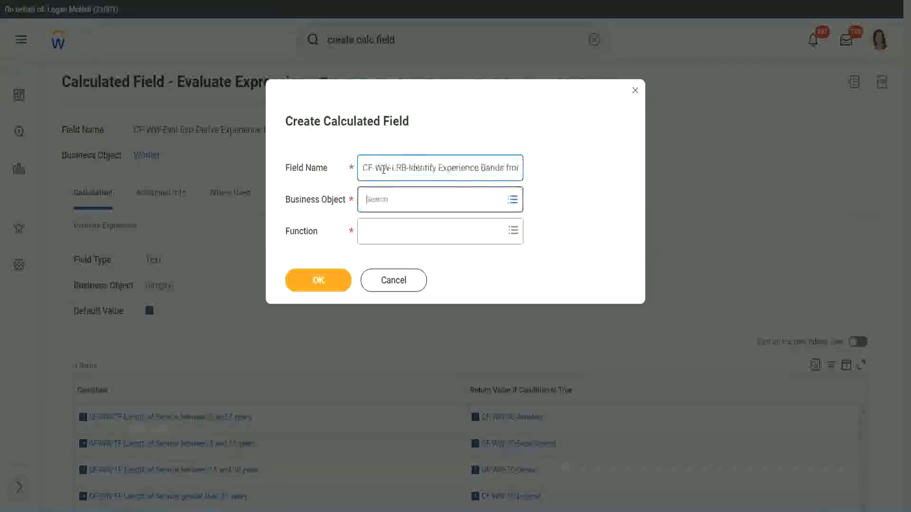
text(wor)
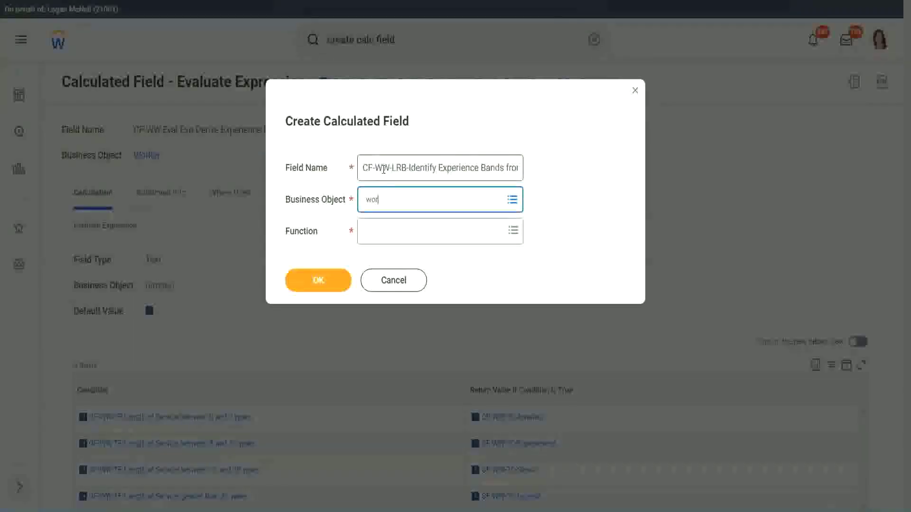
text(ker)
key(Return)
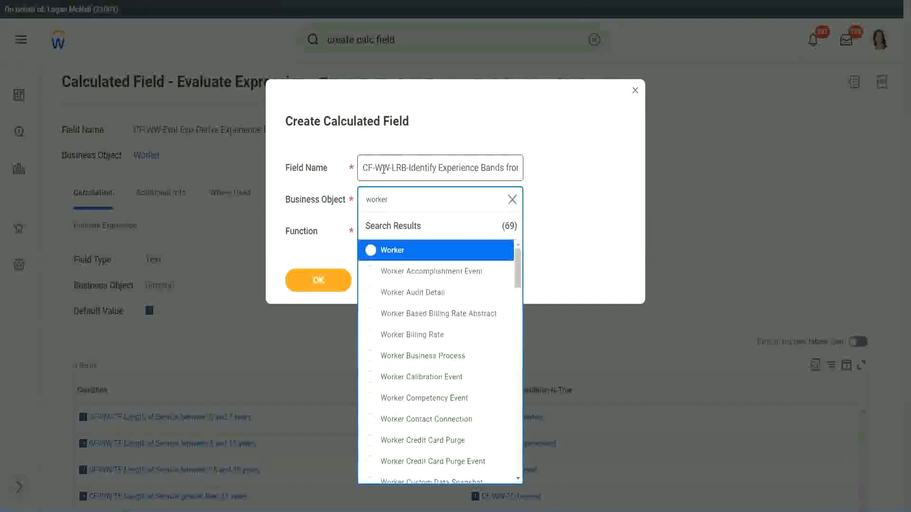
key(Return)
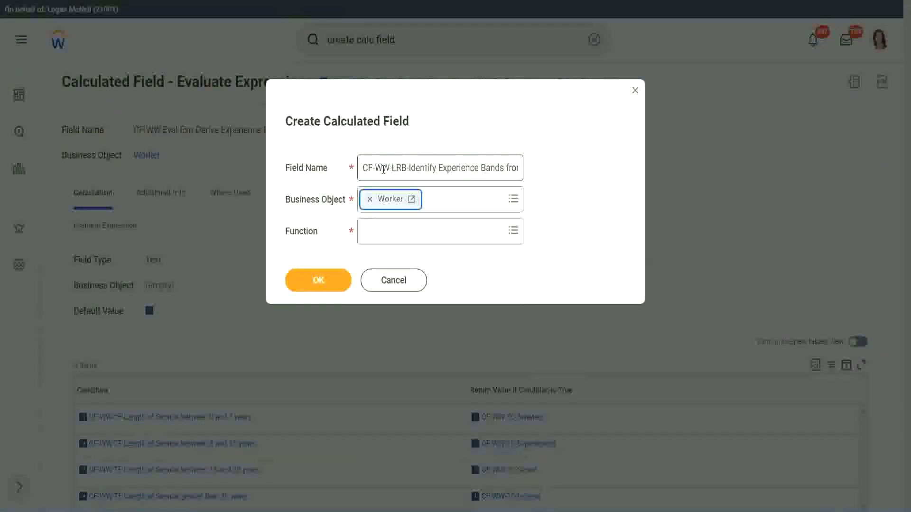
key(Tab)
text(lrb)
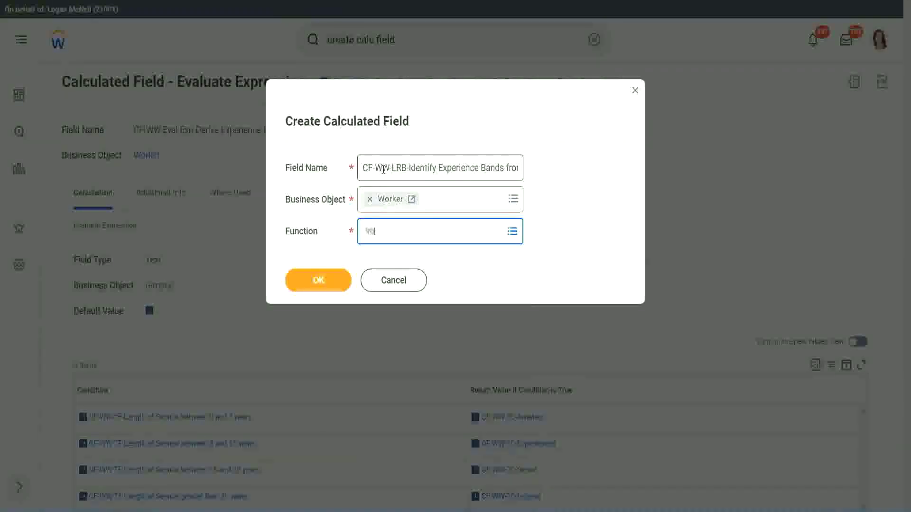
key(Return)
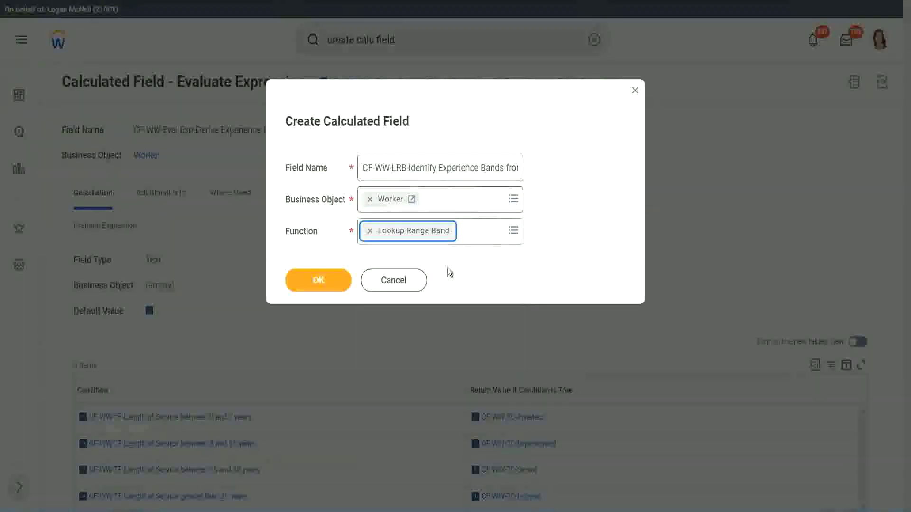
click(315, 281)
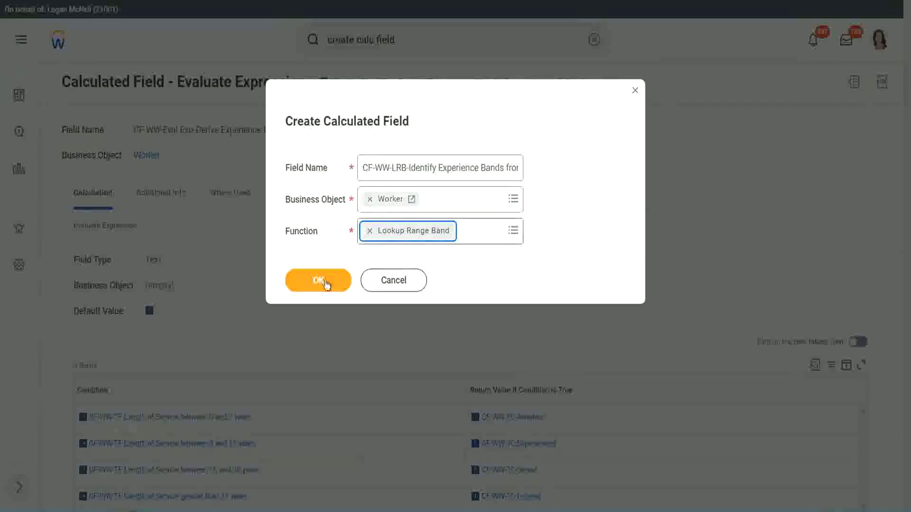
Step: Confirm the new field, then copy the CF-WW-Convert Text To Number field's name from the report
click(325, 280)
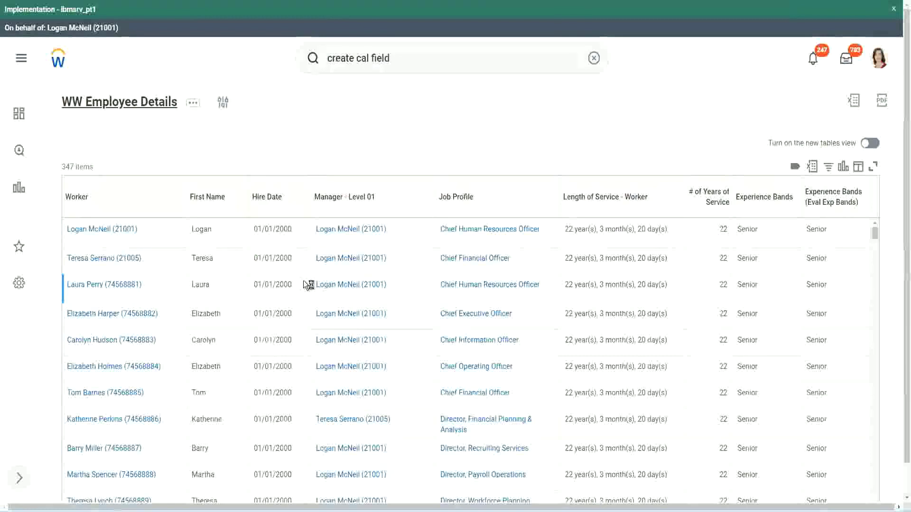
scroll(301, 313, down, 5)
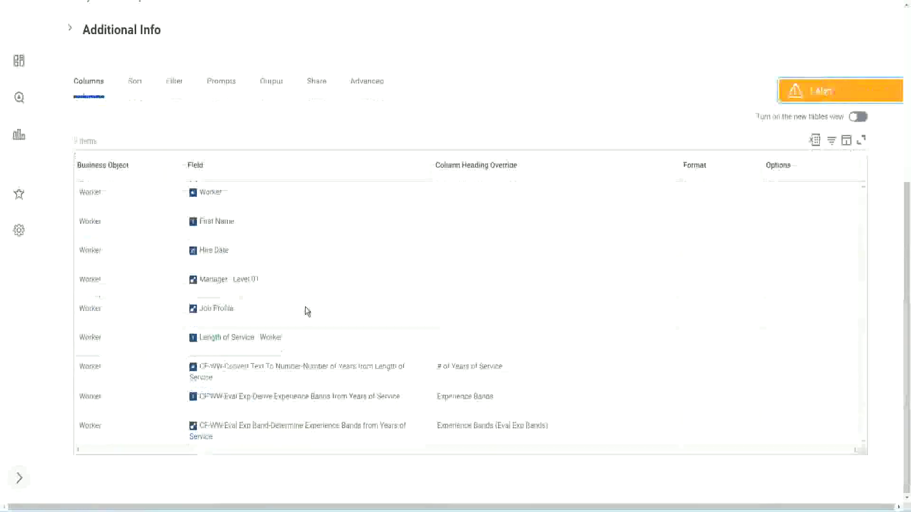
right_click(288, 372)
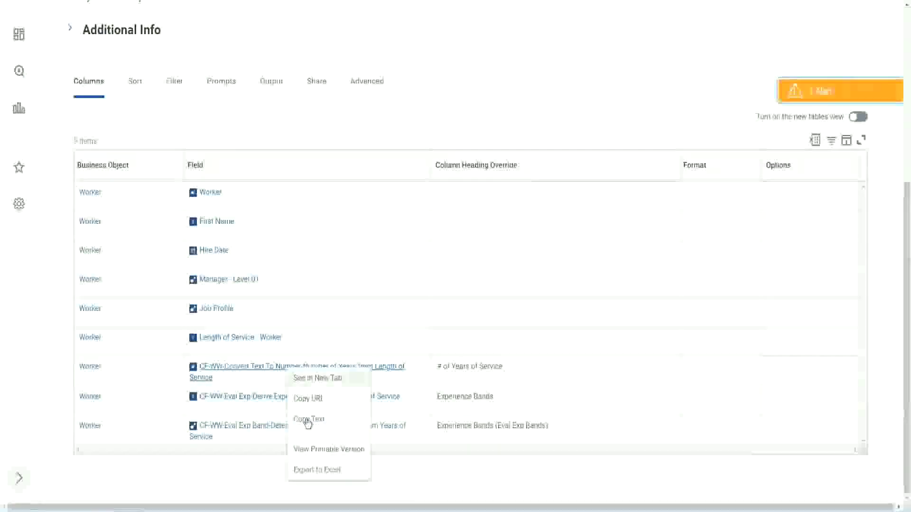
click(314, 420)
key(ctrl+Tab)
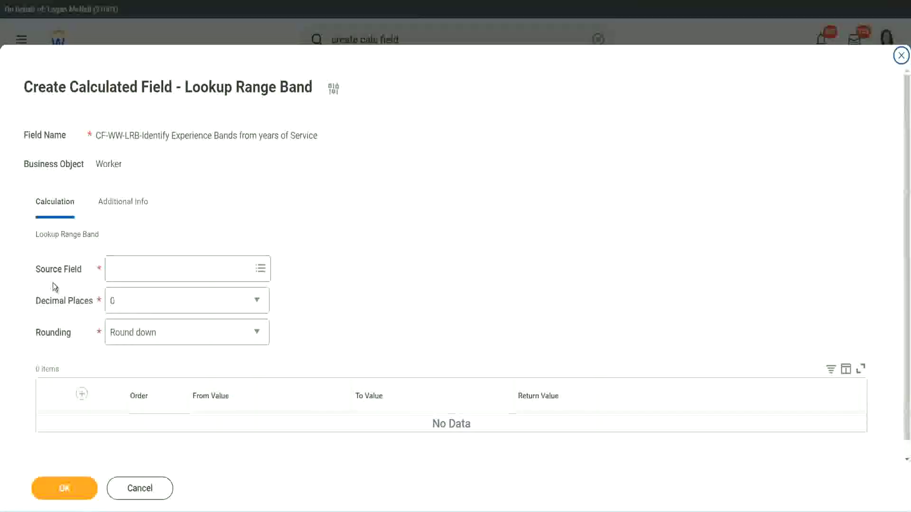
Step: Paste and select CF-WW-Convert Text To Number-Number of Years from Length of Service as source field
click(141, 270)
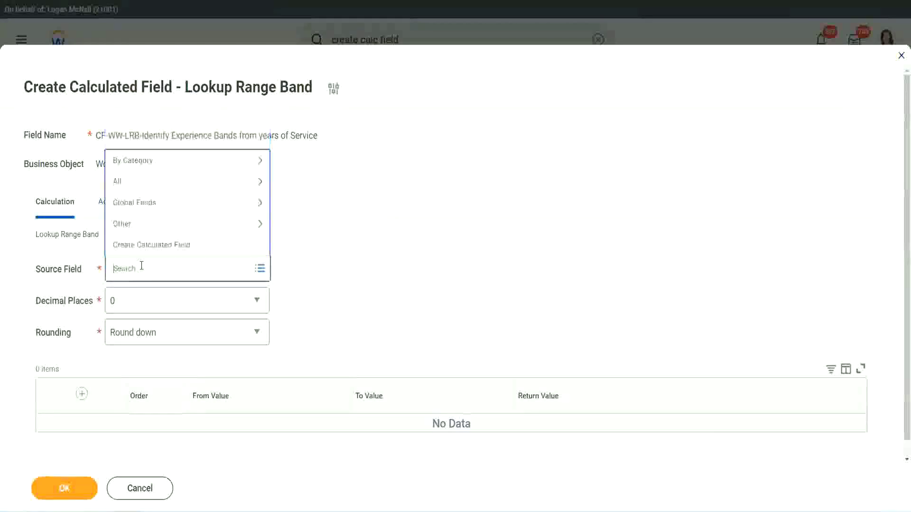
key(ctrl+v)
key(Return)
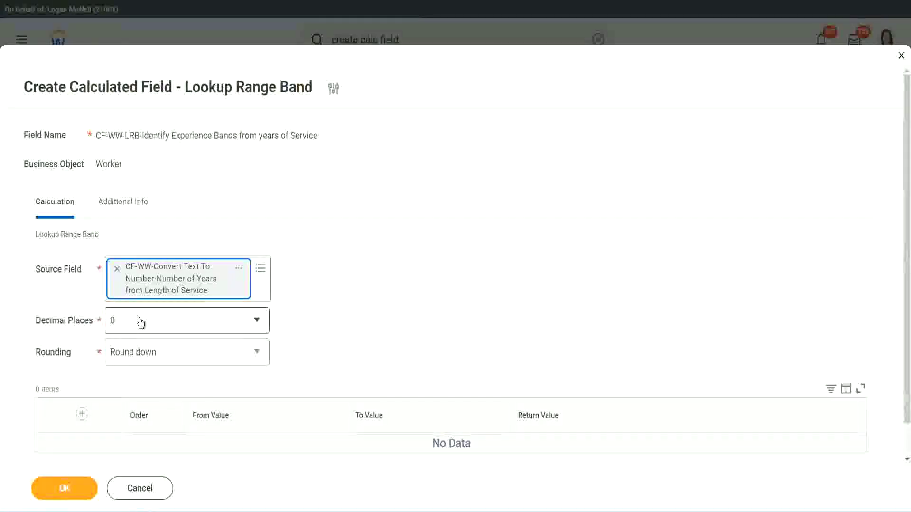
Step: Leave Decimal Places at 0 in its dropdown
click(178, 326)
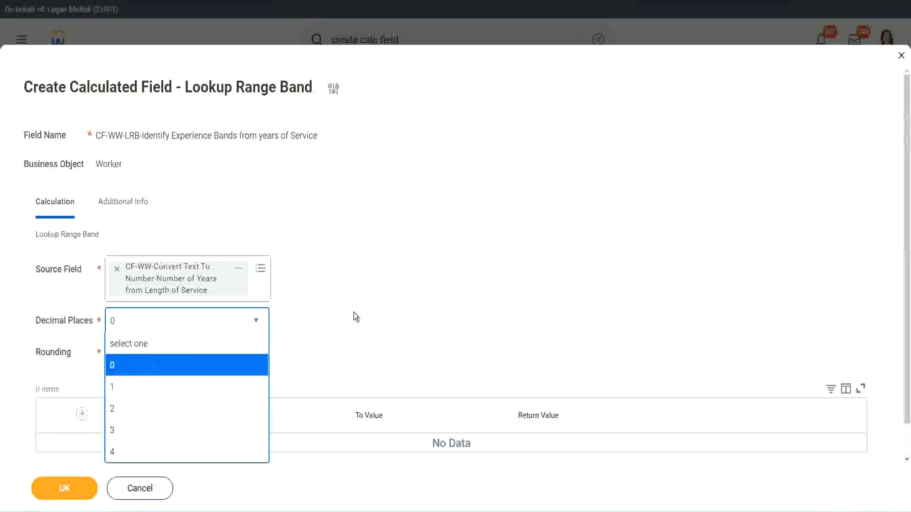
click(142, 364)
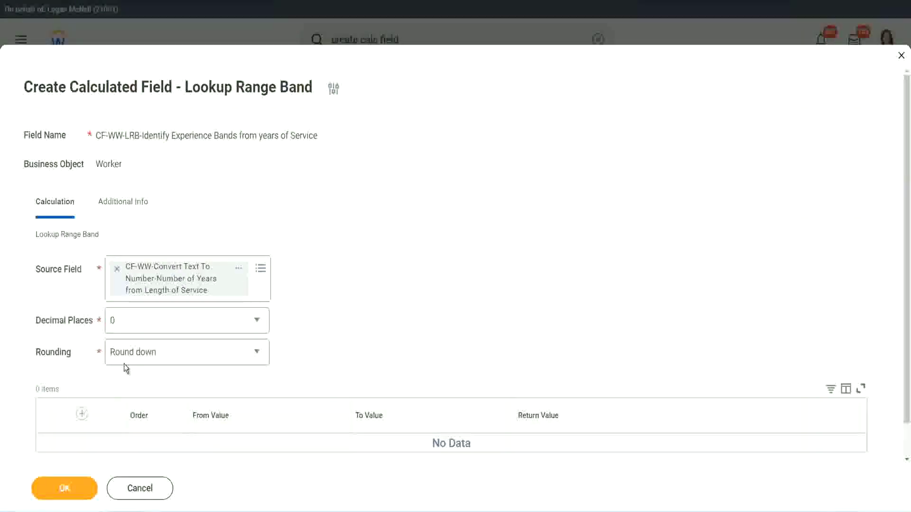
Step: Change the Rounding option from Round down to Round
click(145, 353)
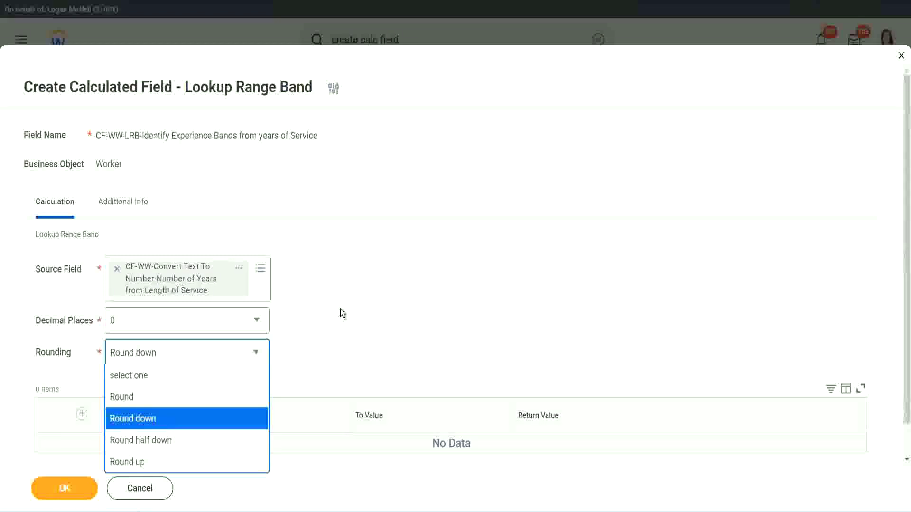
click(320, 349)
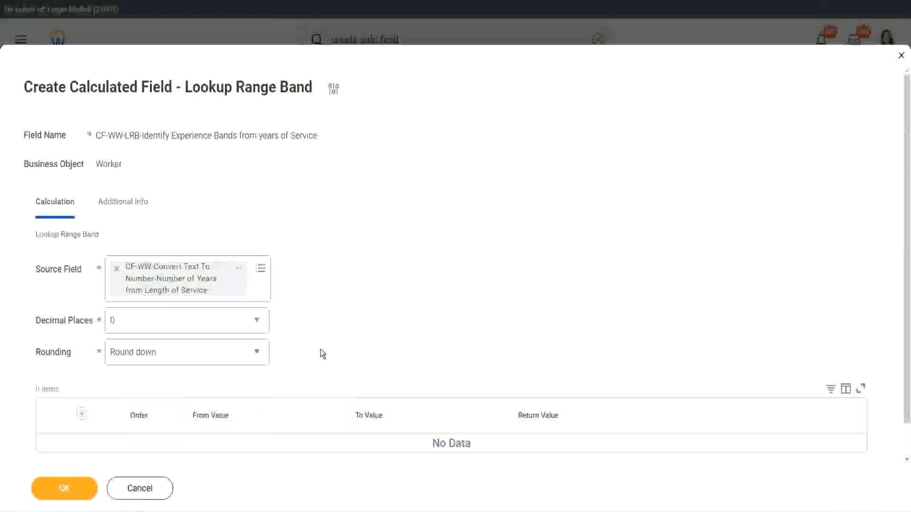
click(158, 357)
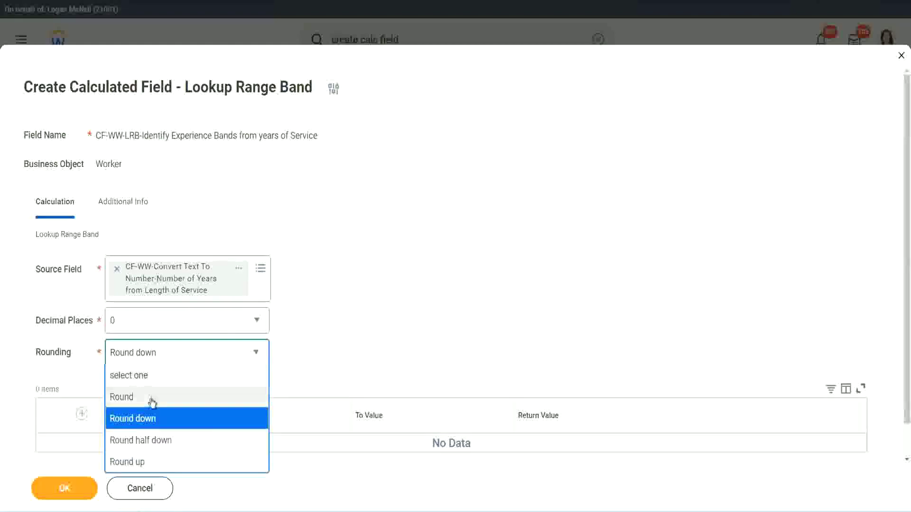
click(151, 398)
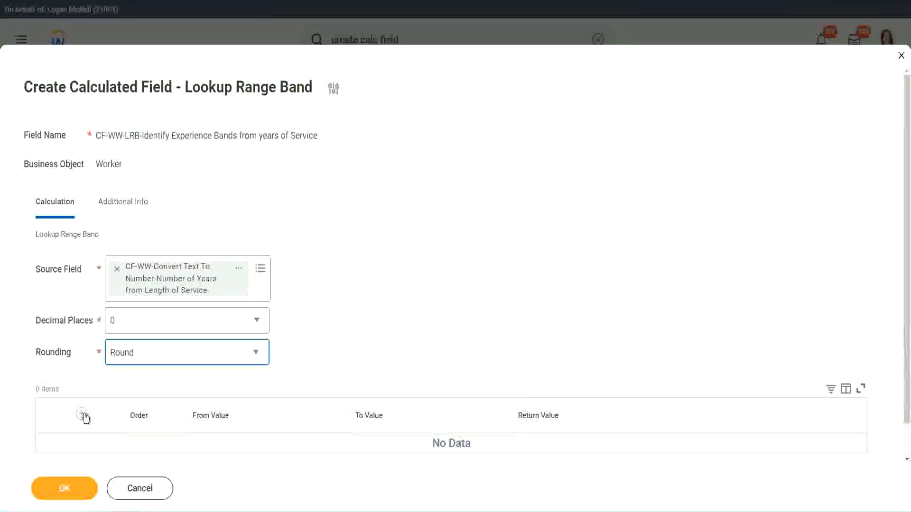
Step: Add the first range row: From 0, To 7, returning Amateur
click(248, 368)
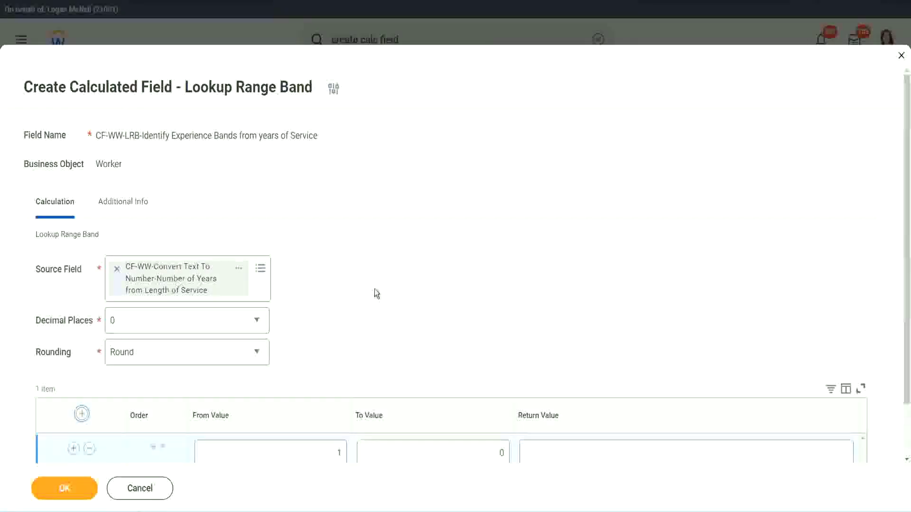
scroll(374, 294, down, 1)
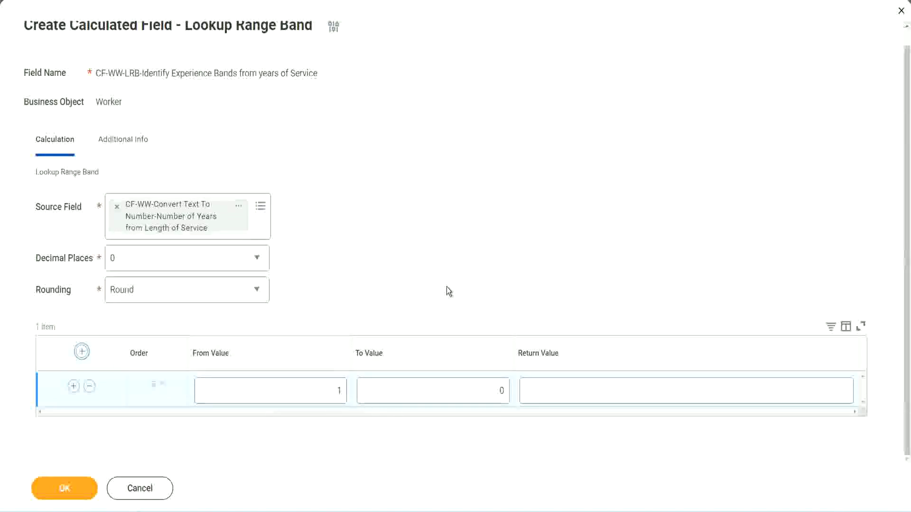
double_click(333, 394)
text(0)
key(Tab)
text(7)
key(Tab)
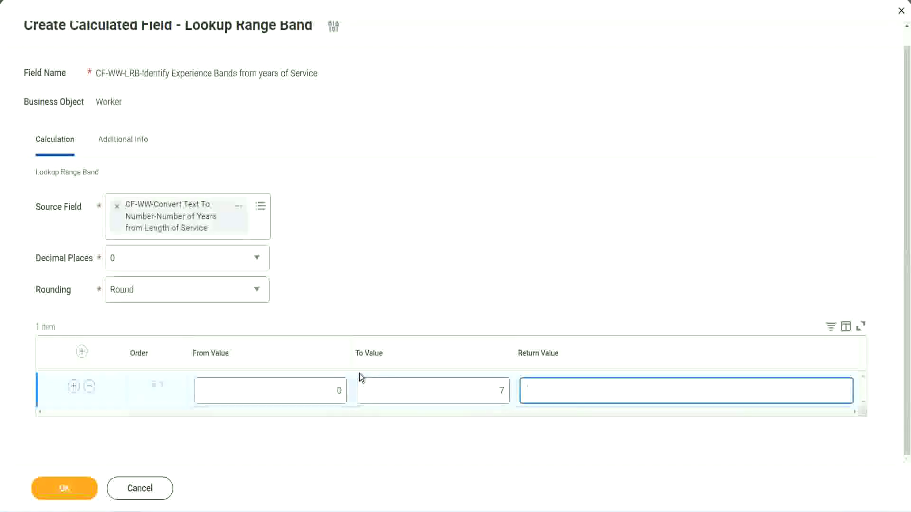
text(Amateur)
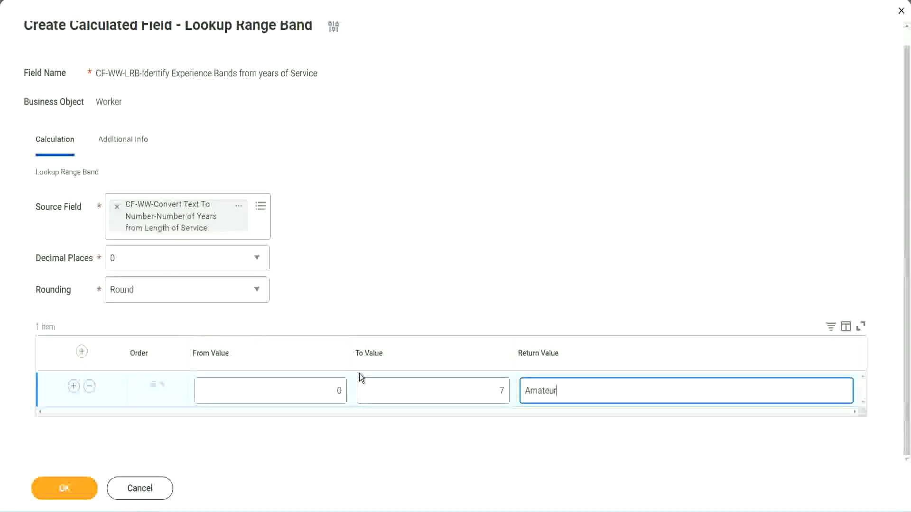
click(315, 391)
click(492, 384)
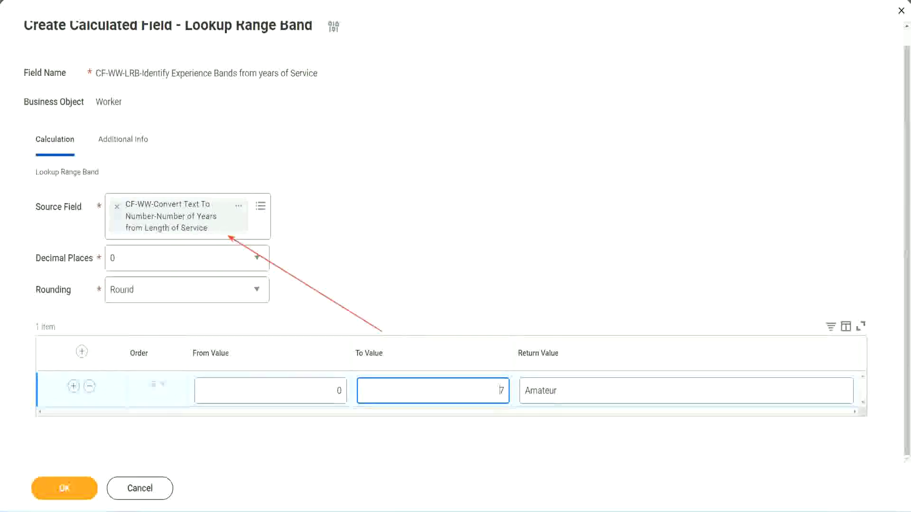
Step: Add a second band from 8 to 15 returning Experienced
click(73, 386)
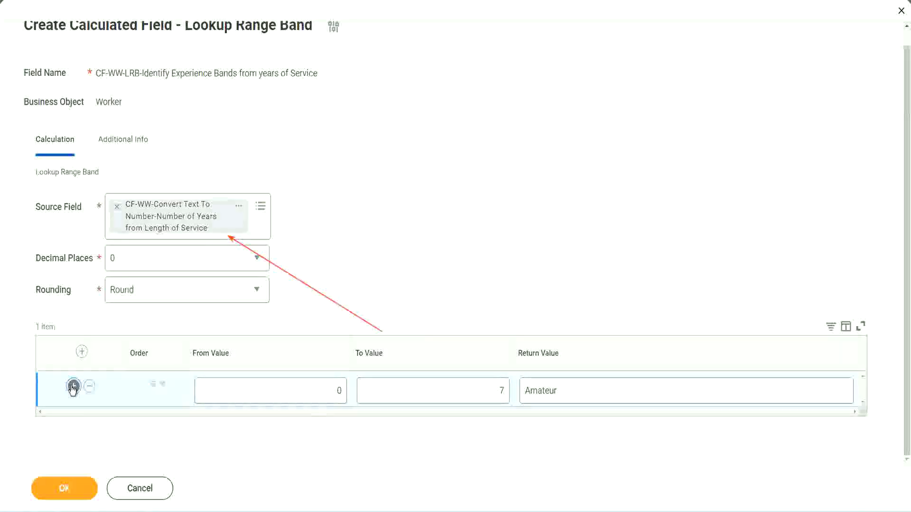
double_click(338, 425)
click(495, 394)
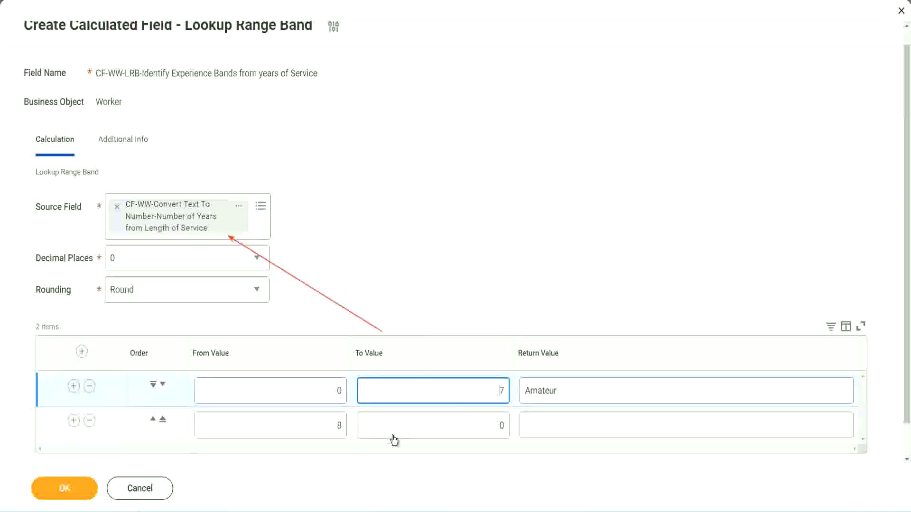
double_click(322, 425)
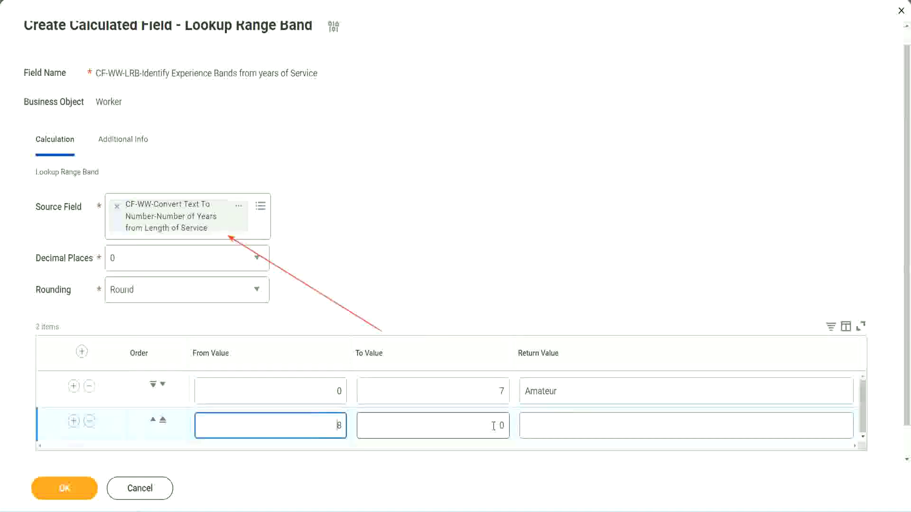
click(494, 425)
key(BackSpace)
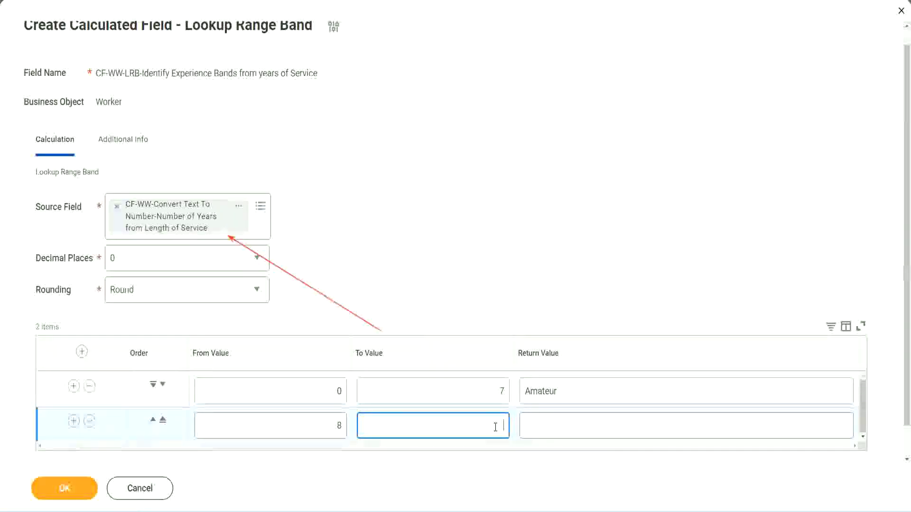
text(15)
click(561, 423)
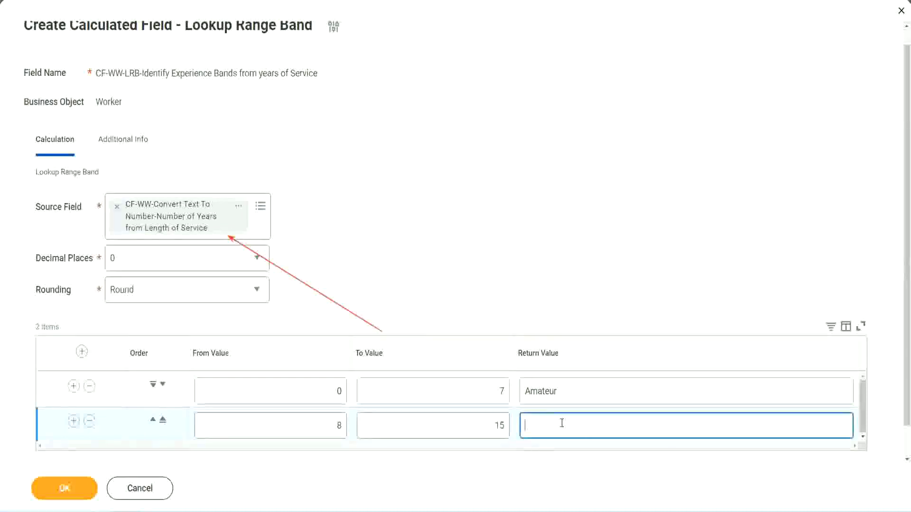
text(Experienced)
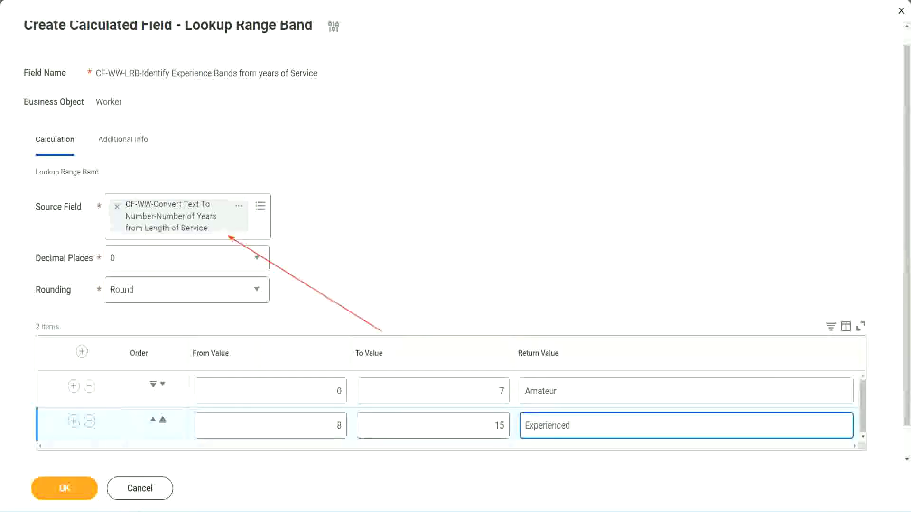
Step: Add a third band from 16 to 30 returning Senior
click(73, 421)
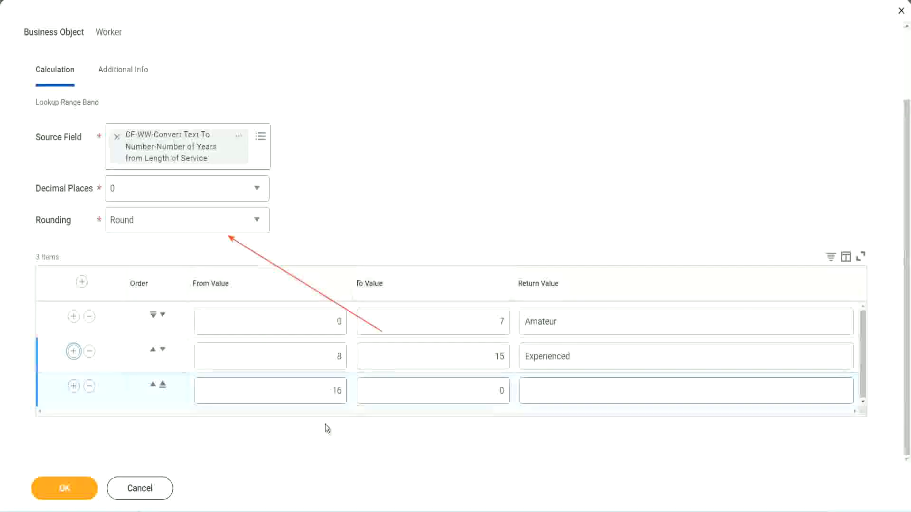
key(BackSpace)
text(6)
click(412, 392)
click(484, 391)
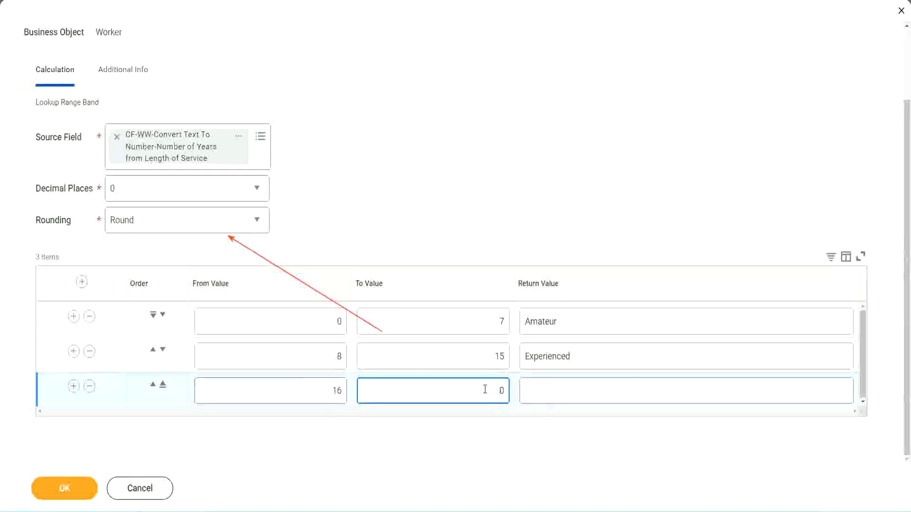
text(3)
key(Tab)
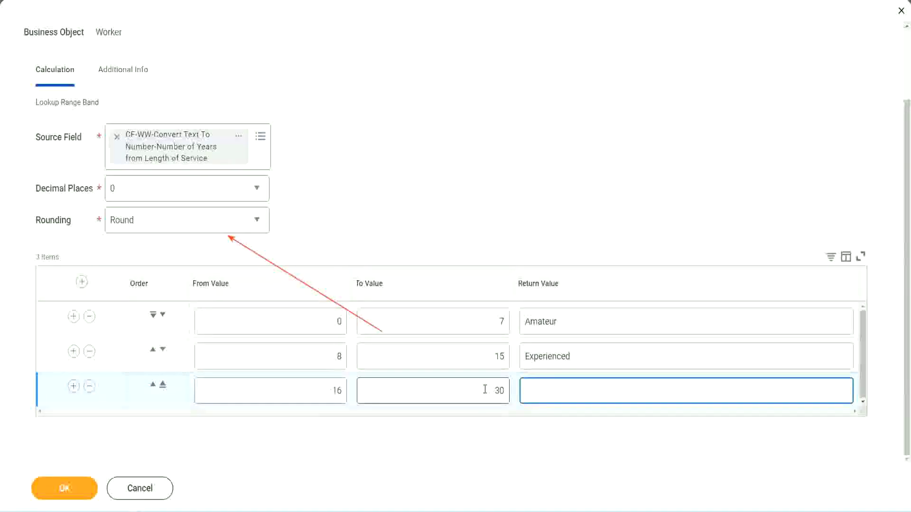
text(L)
key(BackSpace)
text(Senior)
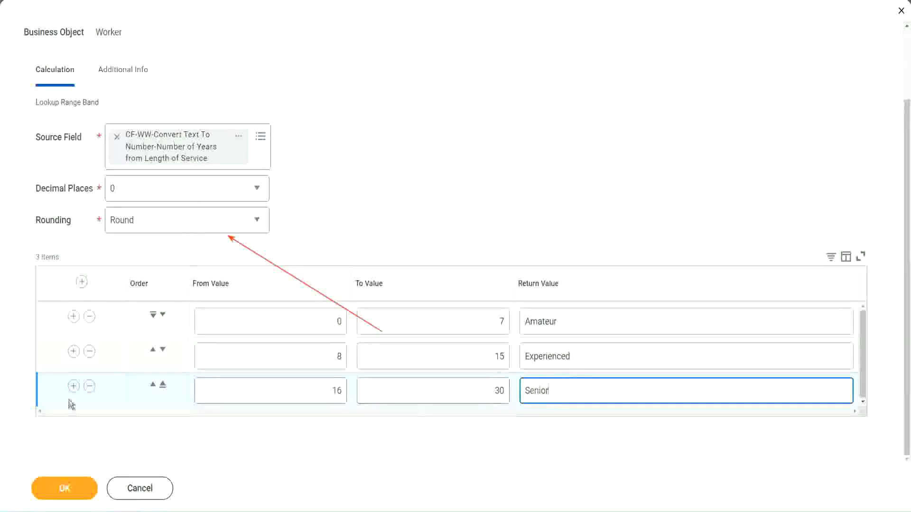
Step: Add a fourth band from 31 to 1000 returning Legend
click(74, 386)
scroll(171, 359, down, 1)
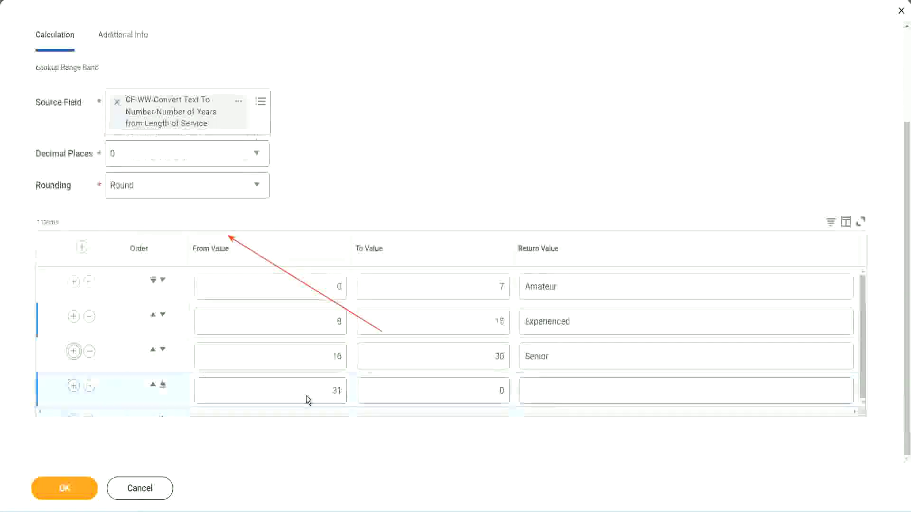
double_click(348, 390)
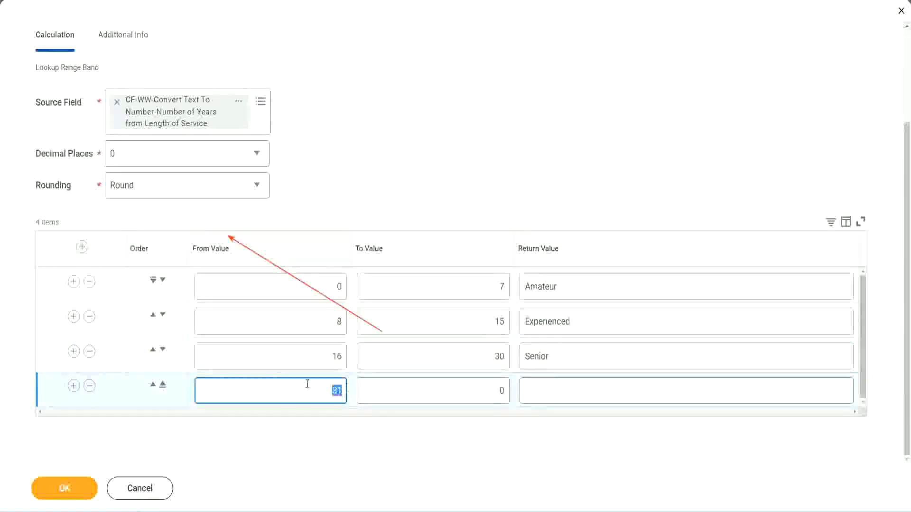
key(Left)
click(491, 391)
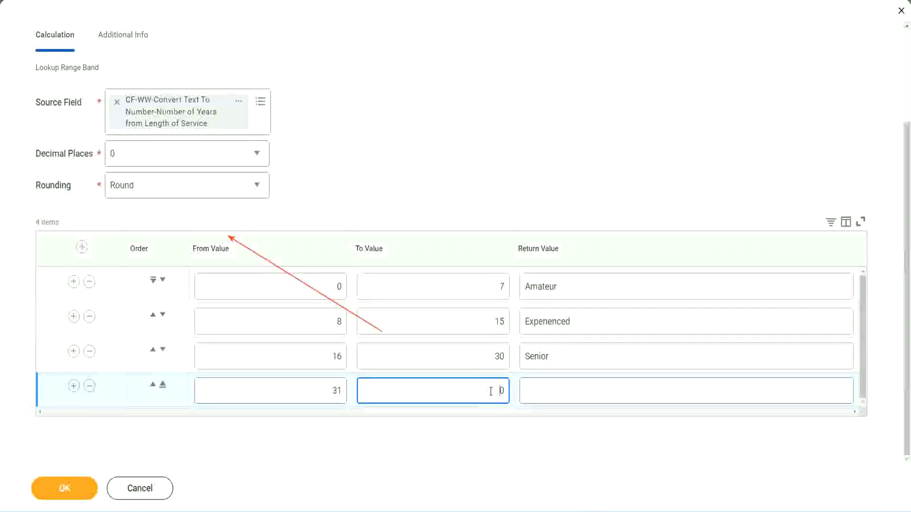
text(1000)
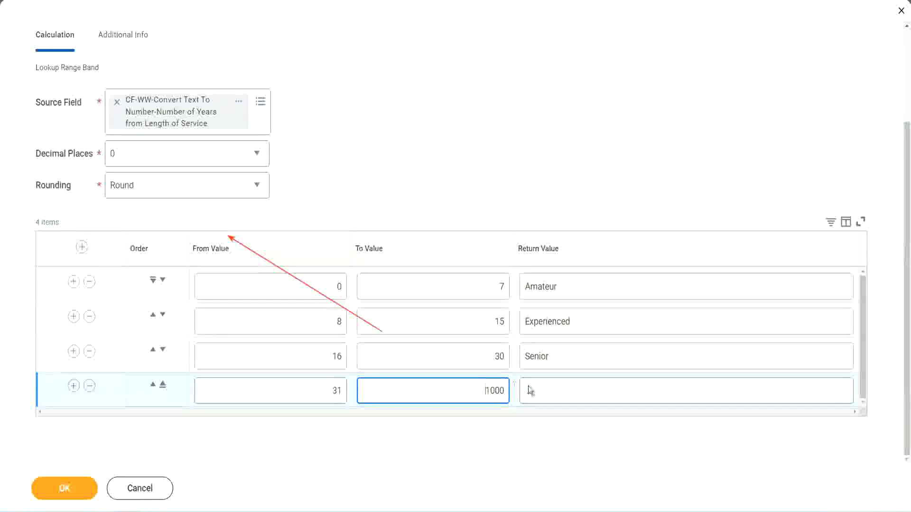
key(ctrl+a)
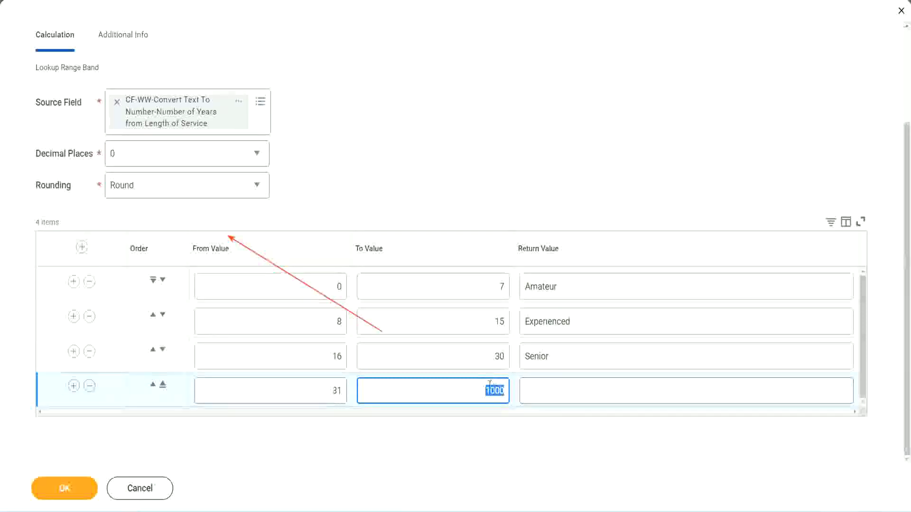
drag(474, 385, 510, 388)
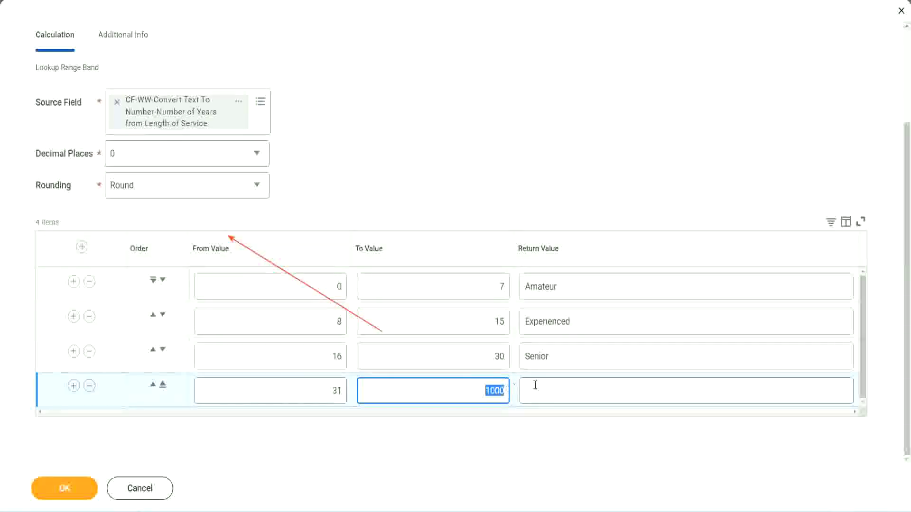
click(568, 391)
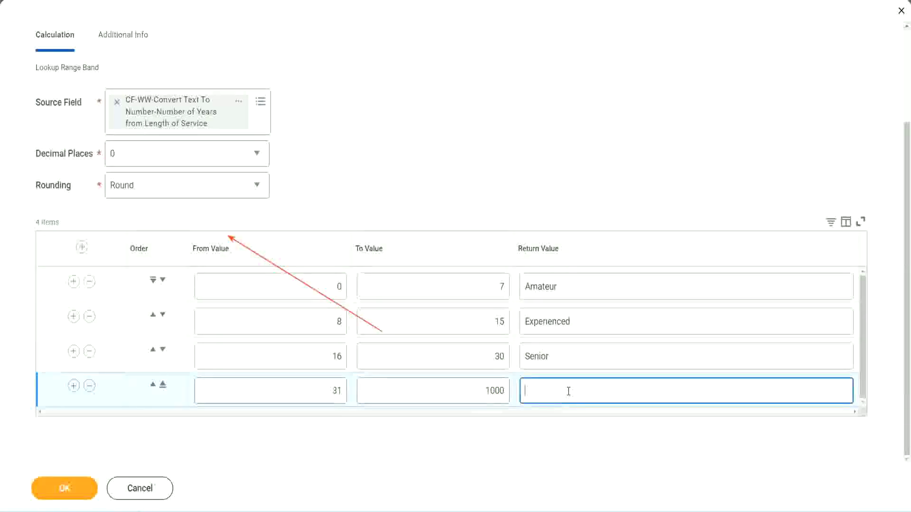
text(Legend)
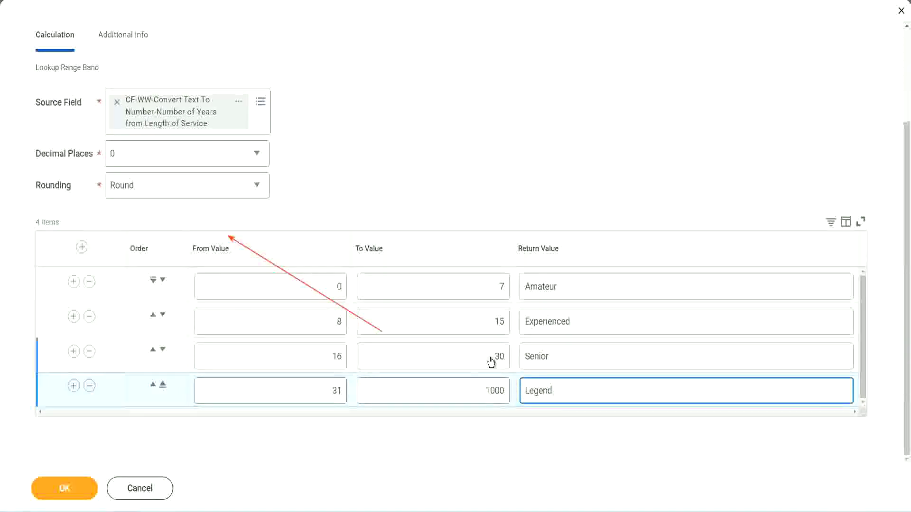
Step: Review all four bands' values and labels, then save the calculated field with OK
click(423, 157)
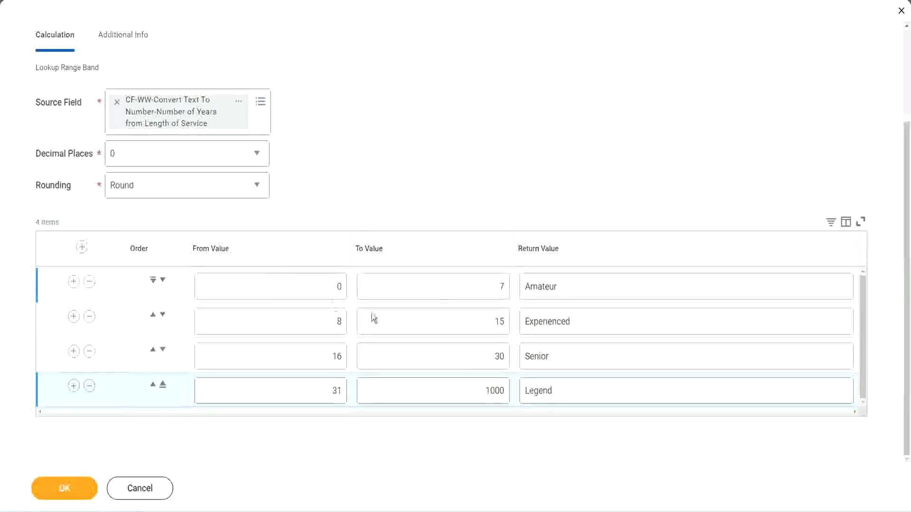
click(592, 284)
click(590, 320)
click(573, 390)
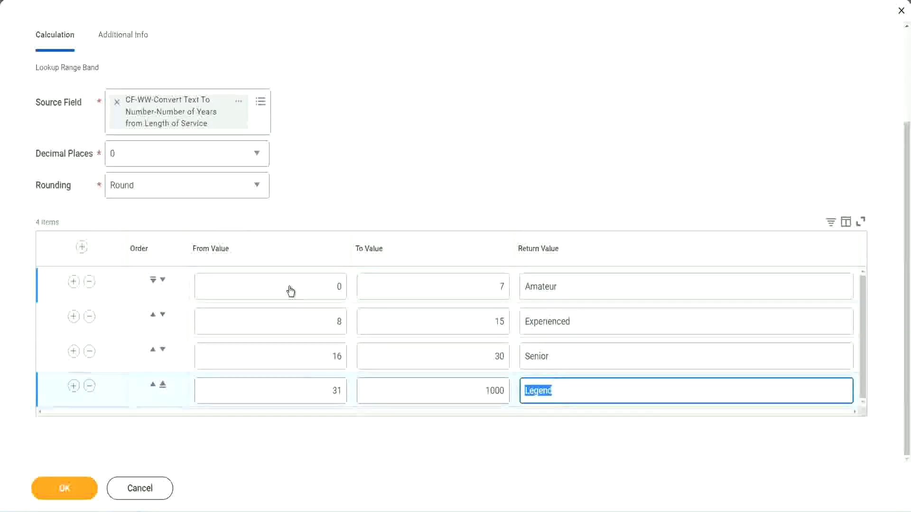
click(288, 289)
click(424, 284)
click(544, 288)
click(589, 319)
click(581, 359)
click(572, 388)
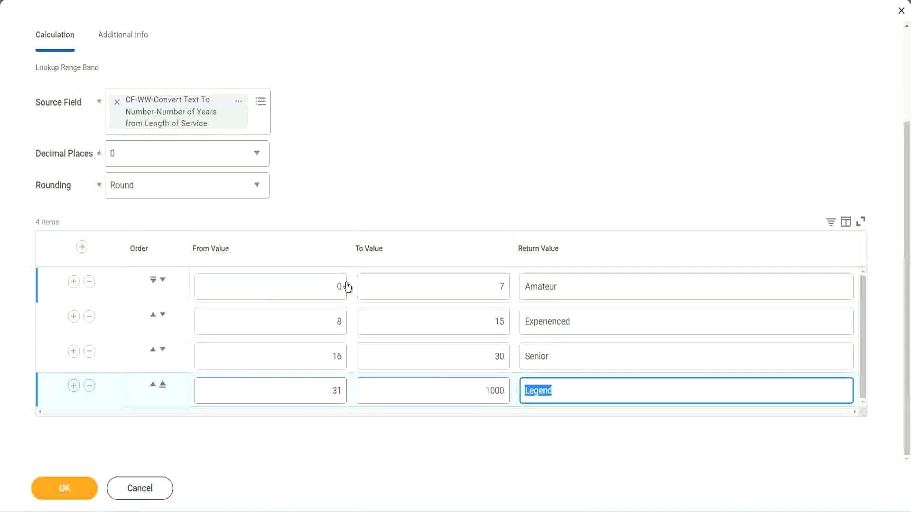
click(420, 206)
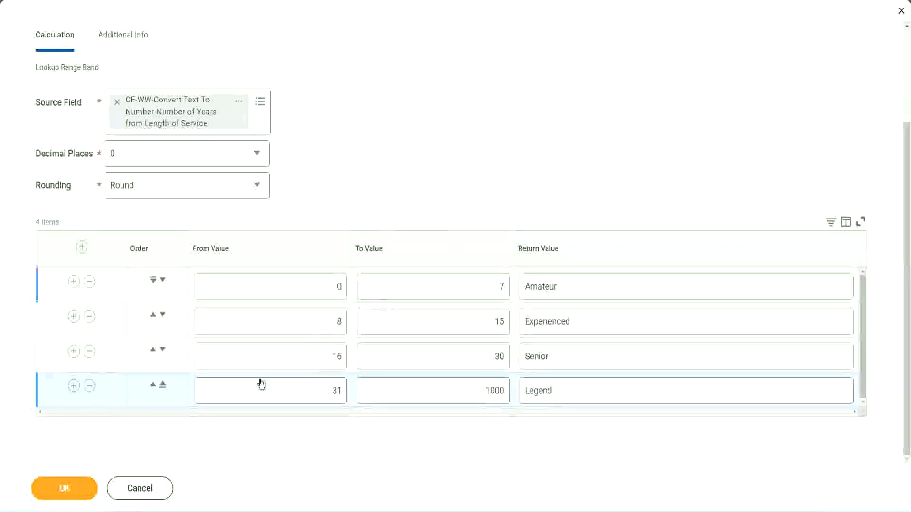
click(64, 487)
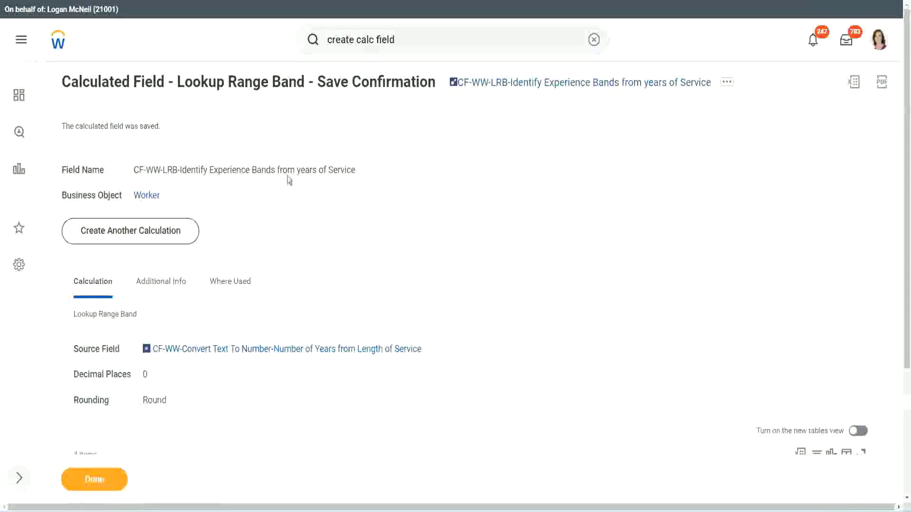
Step: Copy the saved field name 'CF-WW-LRB-Identify Experience Bands from years of Service' as text
right_click(530, 87)
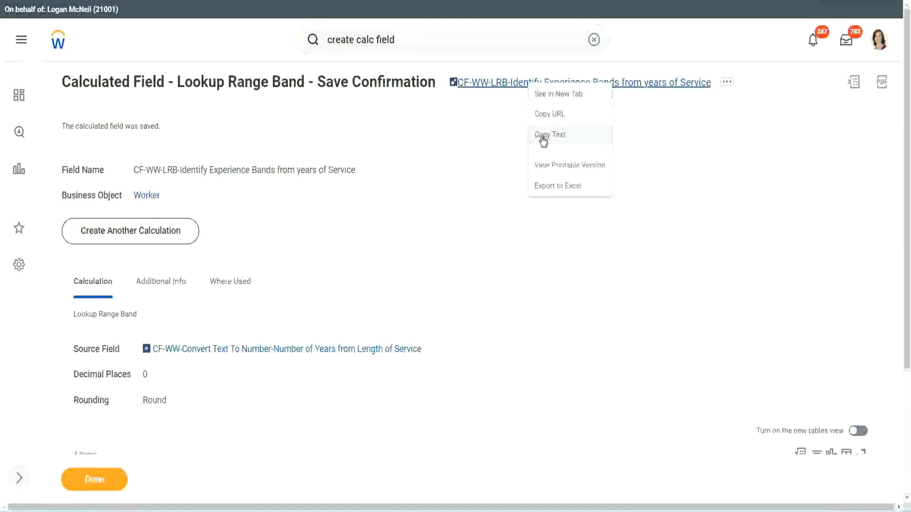
click(540, 136)
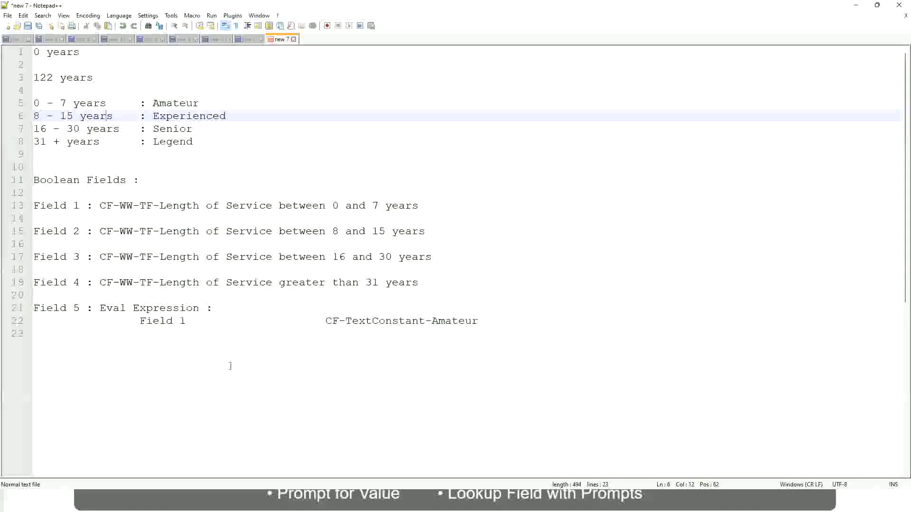
Step: Append a tab-spaced range line '10,000 USD' to '1,000,000 USD' at the end of the notes
click(98, 382)
key(Return)
key(Return)
key(Return)
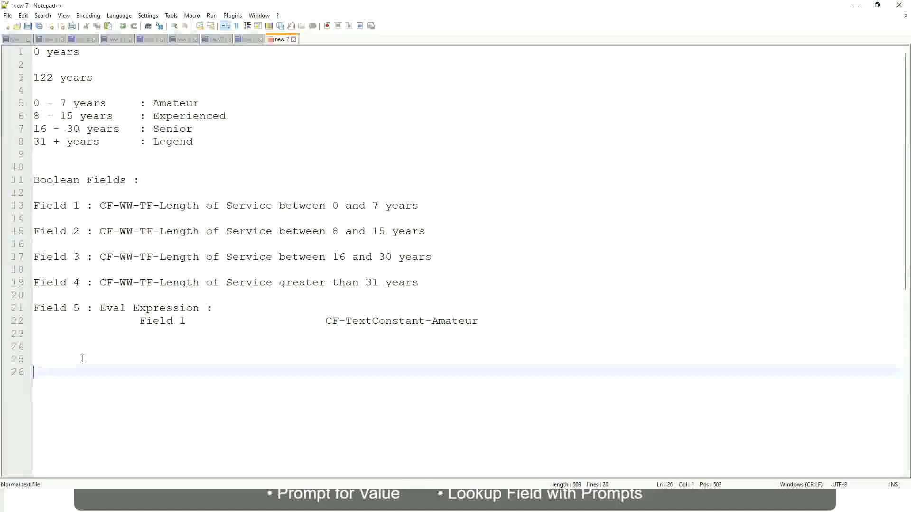
text(10,000 USD)
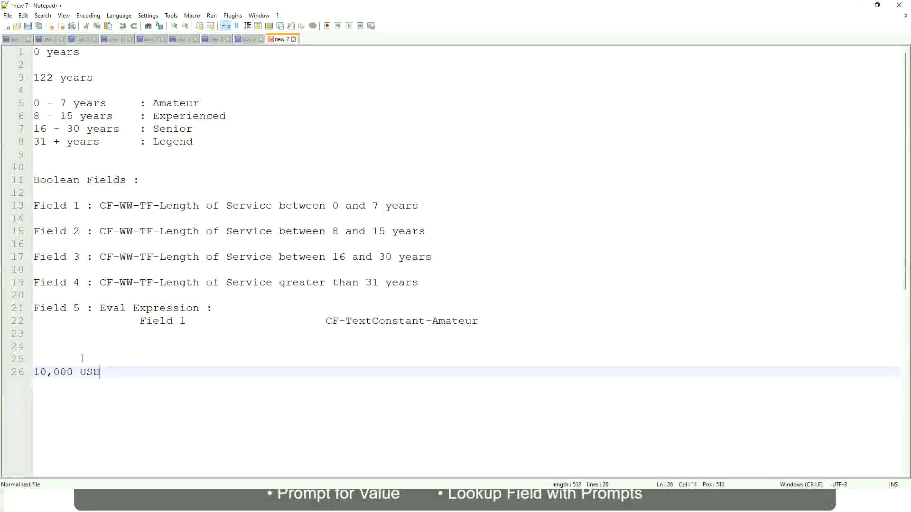
key(Tab)
key(Tab)
key(Tab)
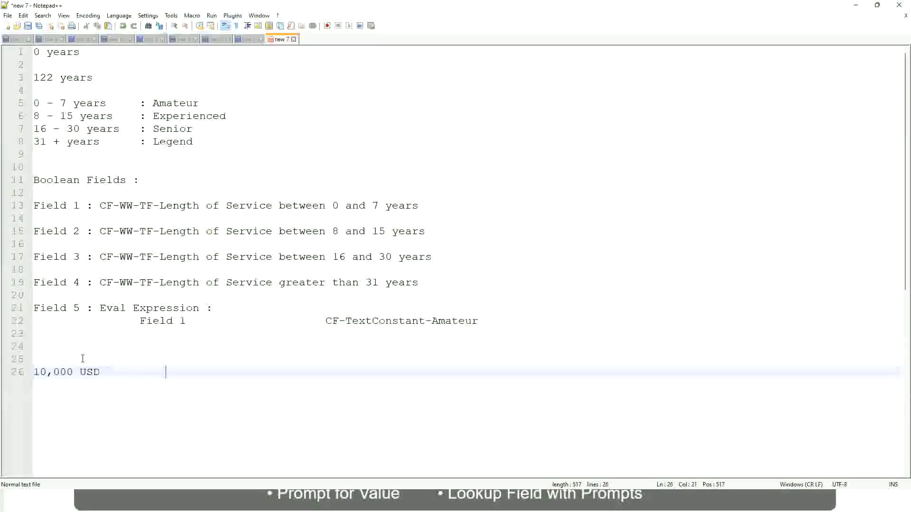
key(Tab)
key(Tab)
text(1,000,000)
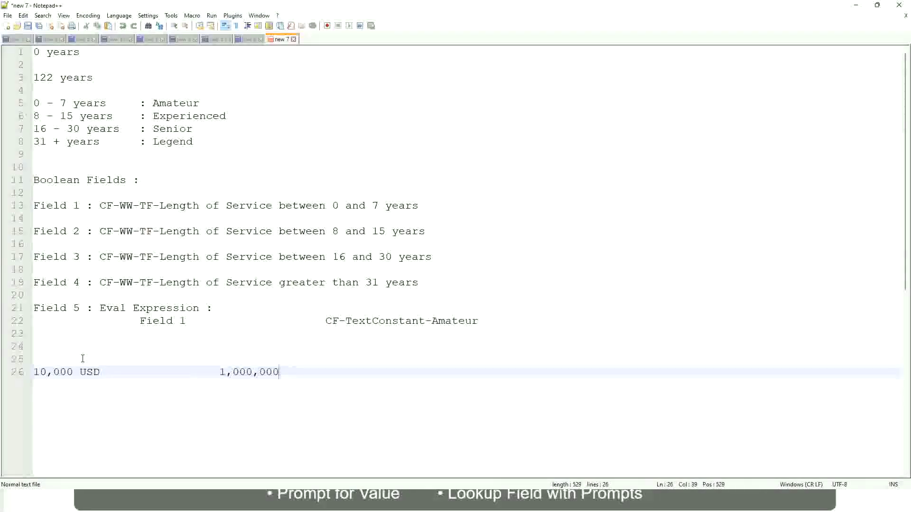
key(Left)
key(Left)
key(Left)
key(Left)
key(Left)
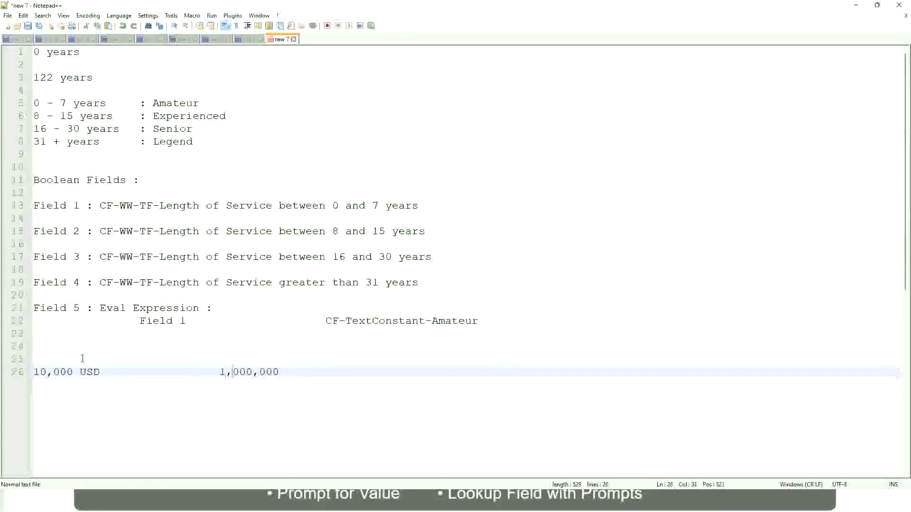
key(Right)
key(Right)
key(Right)
key(Right)
key(Right)
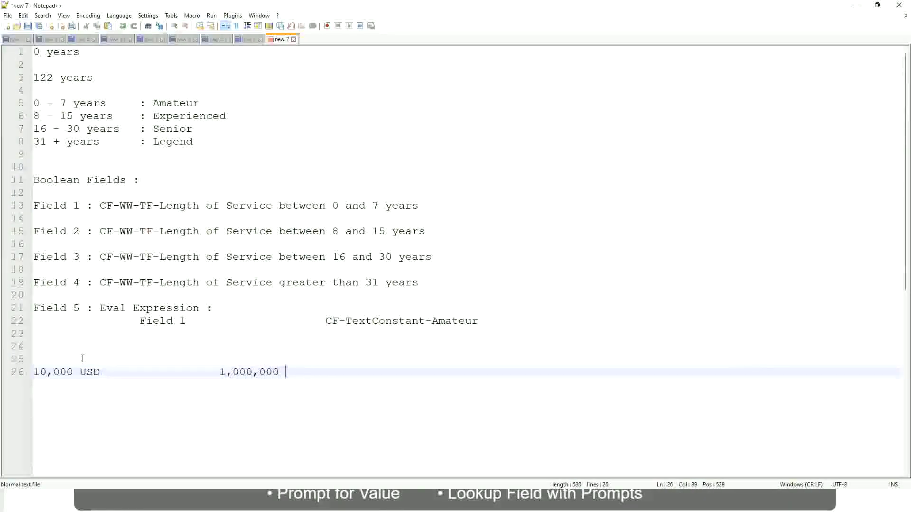
text(USD)
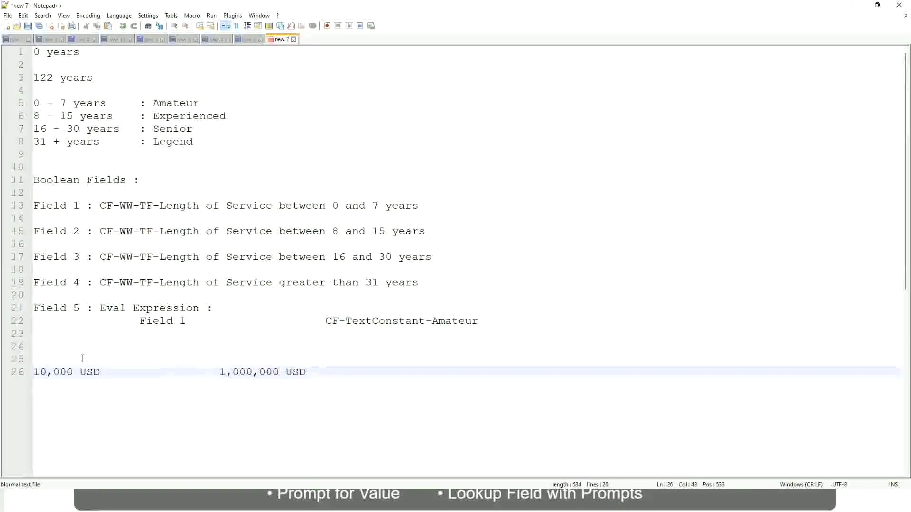
key(Return)
key(Return)
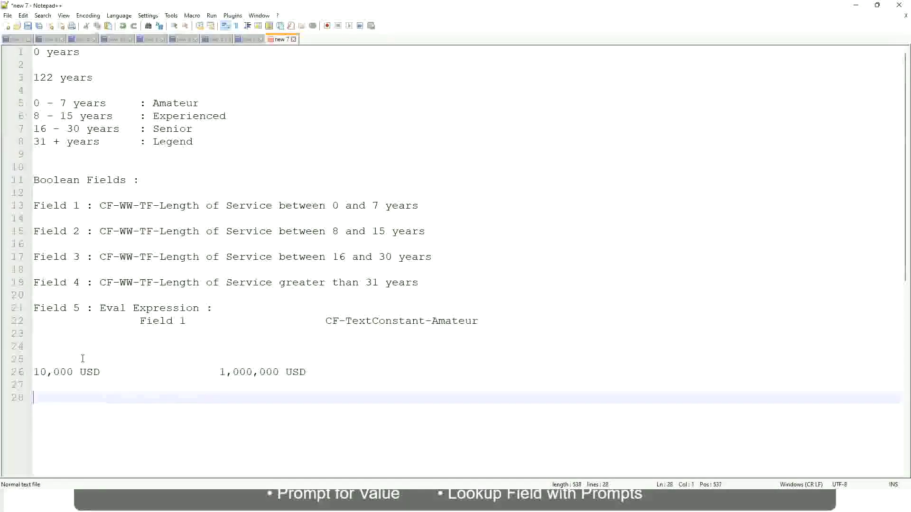
Step: Type three tab-aligned band lines: '10 - 50,000 : Low', '50,001 - 150,000 : Medium', '> 150,000 : High'
text(10 = )
text(50)
text(,000)
key(Tab)
key(Tab)
key(Tab)
key(Tab)
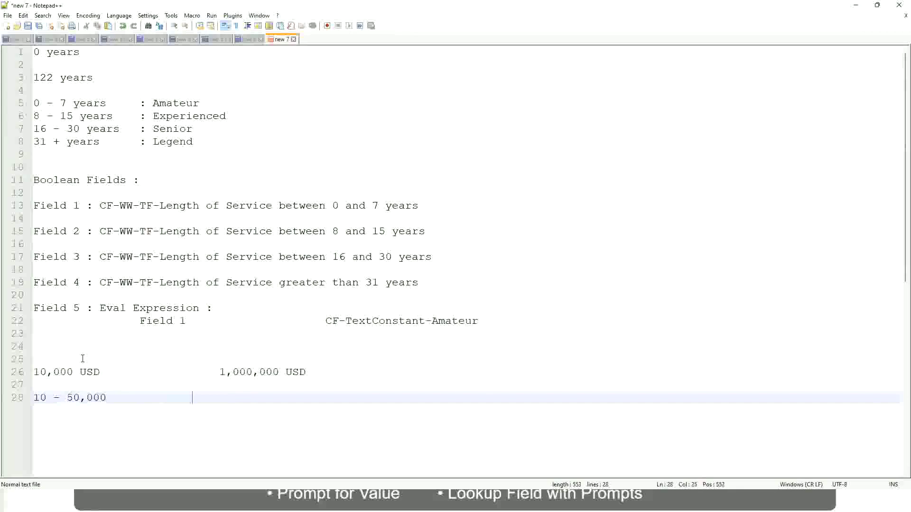
text(: Low)
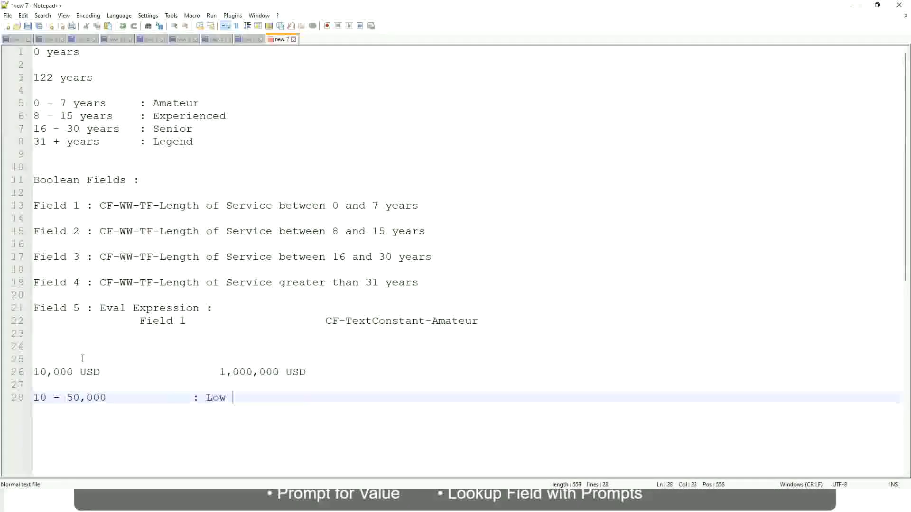
key(Return)
key(Return)
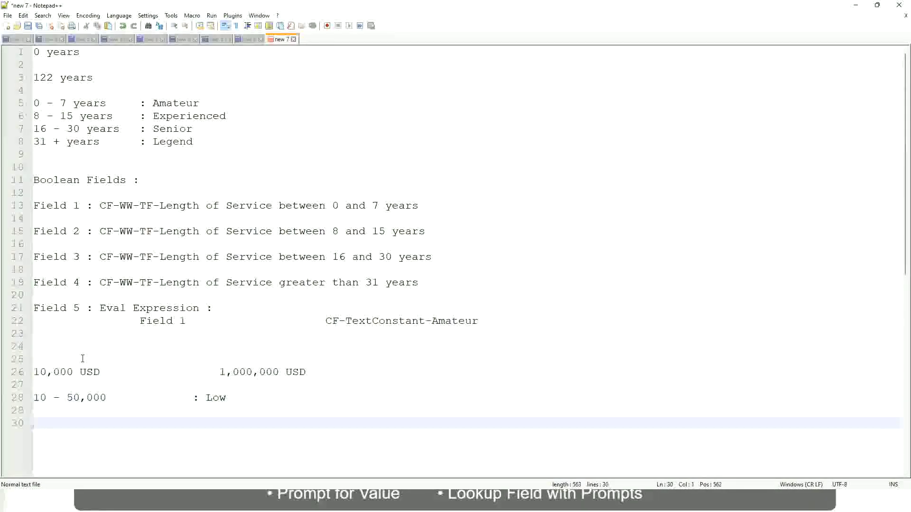
key(Up)
text(50,001)
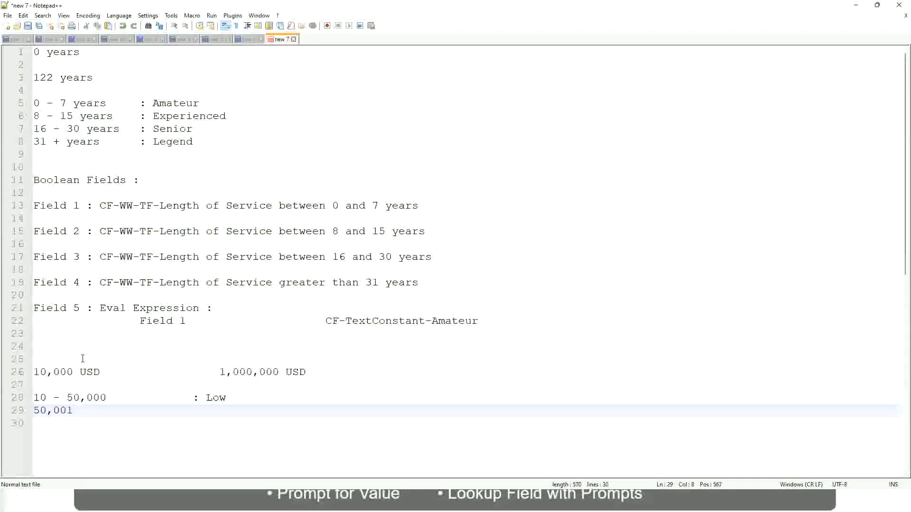
text( - 150,000)
key(Tab)
key(Tab)
text(: M)
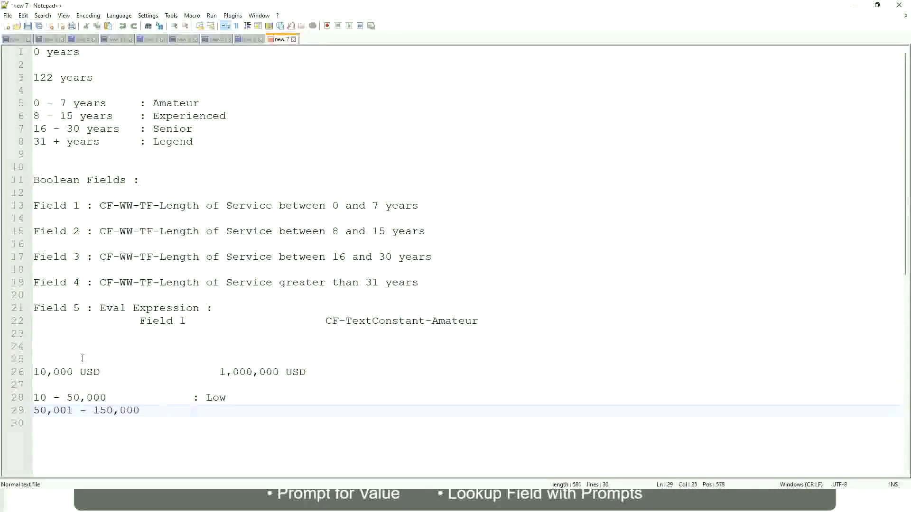
text(edium)
key(Return)
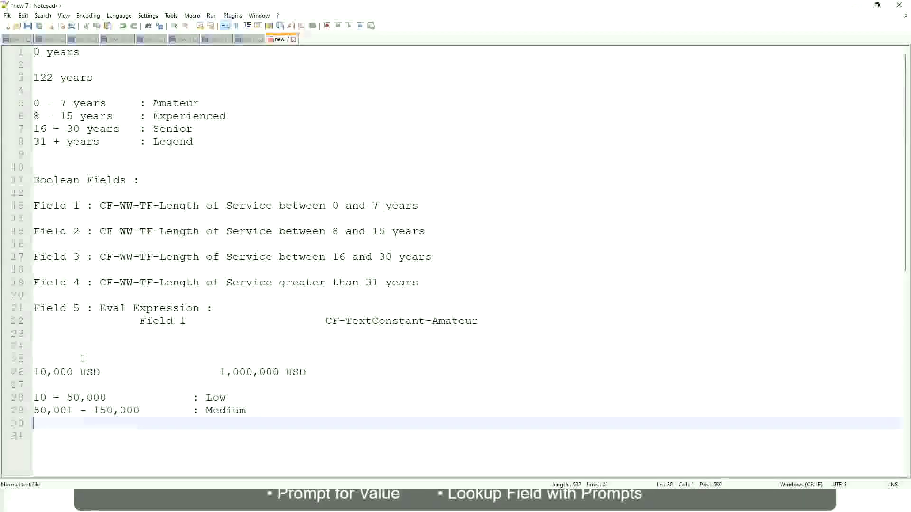
text(> 1)
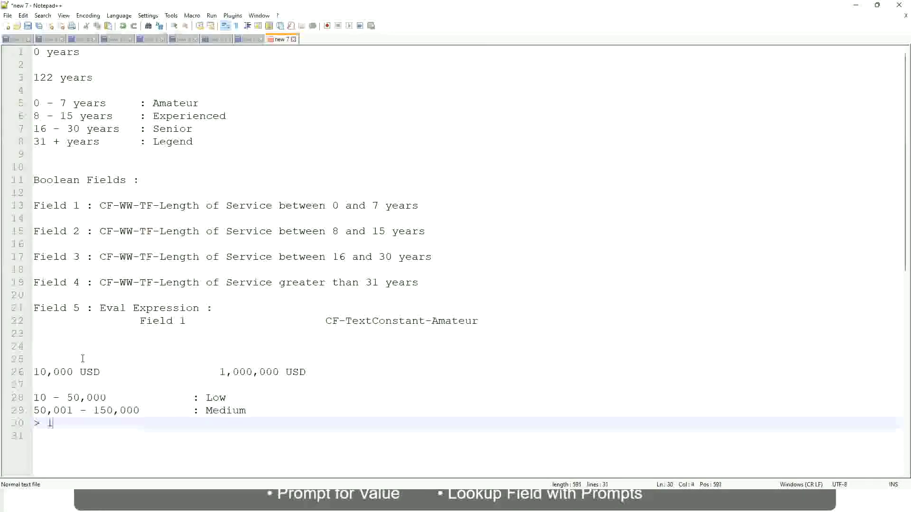
text(50,000)
key(Tab)
key(Tab)
key(Tab)
key(Tab)
text(: High)
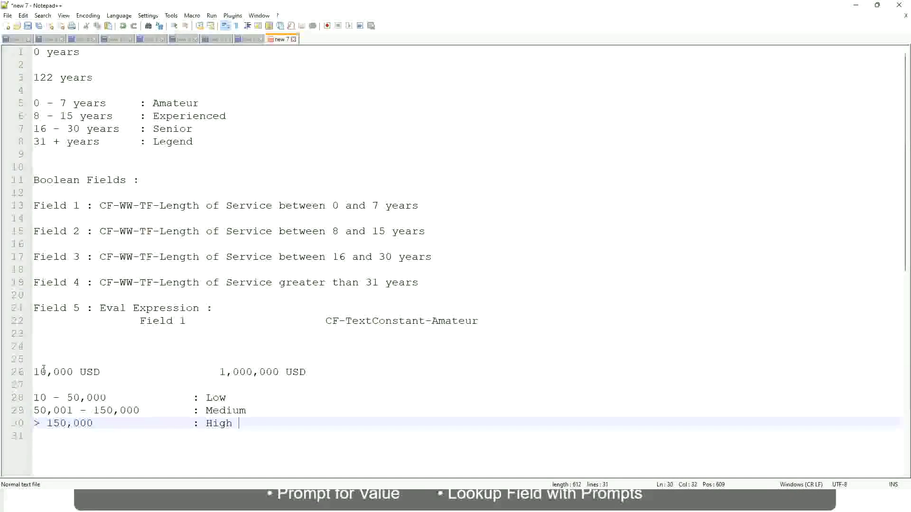
Step: Bookmark the 10,000 USD to 1,000,000 USD line and highlight the matching 000 groups
click(29, 372)
click(40, 372)
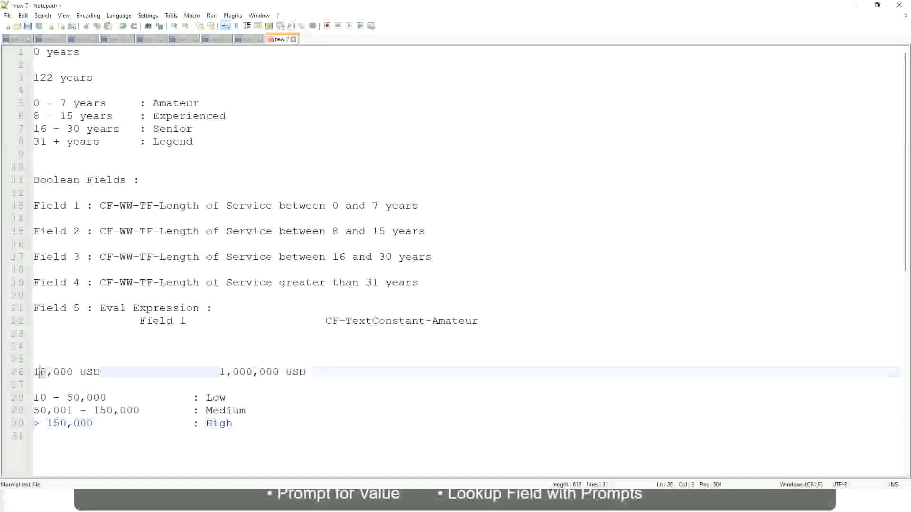
double_click(273, 372)
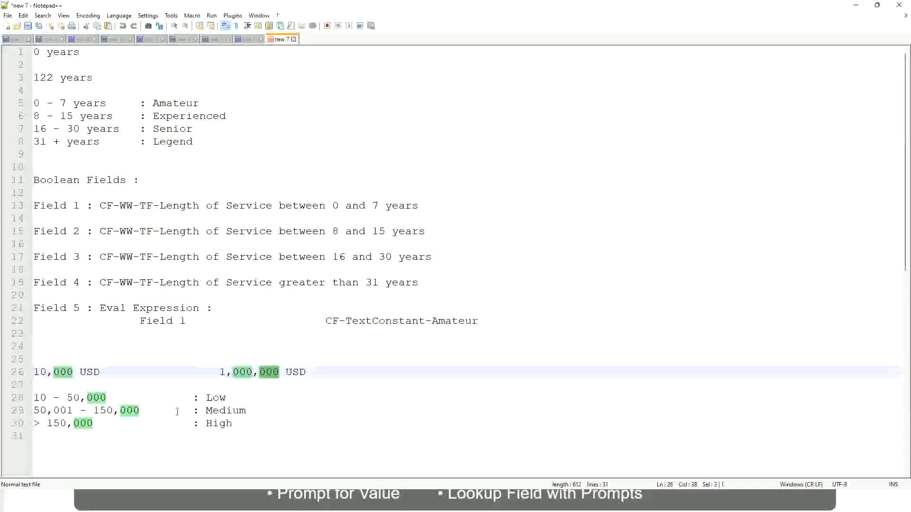
click(166, 410)
click(29, 372)
Step: Review the 1,000,000 USD amount and the Low, Medium and High band lines
click(281, 374)
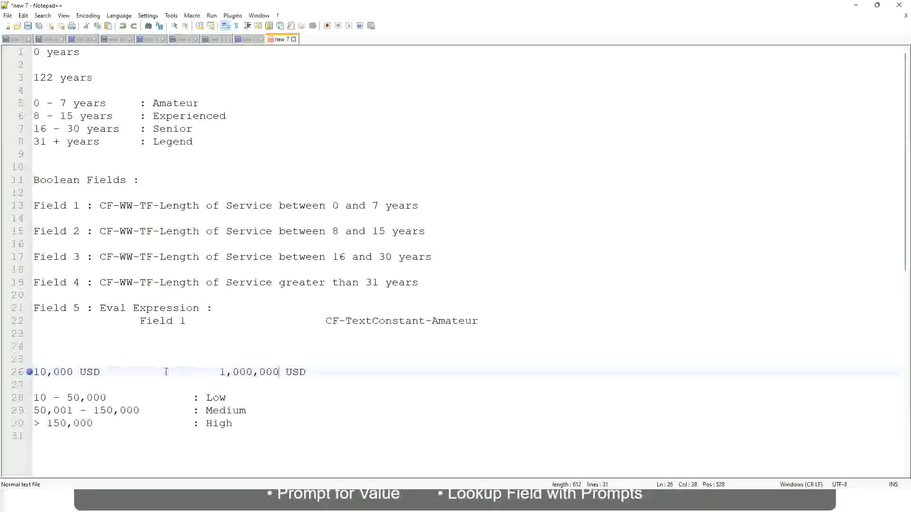
click(220, 398)
click(219, 411)
click(219, 425)
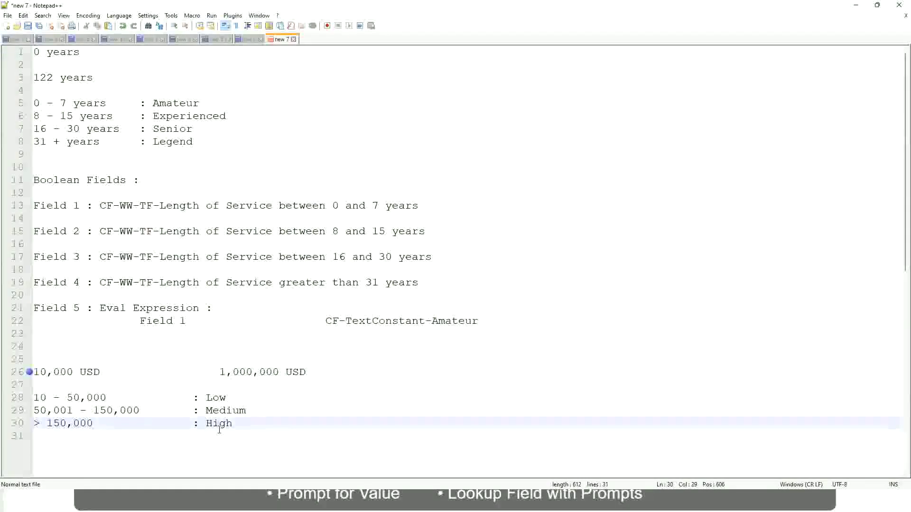
click(116, 383)
click(221, 434)
click(233, 422)
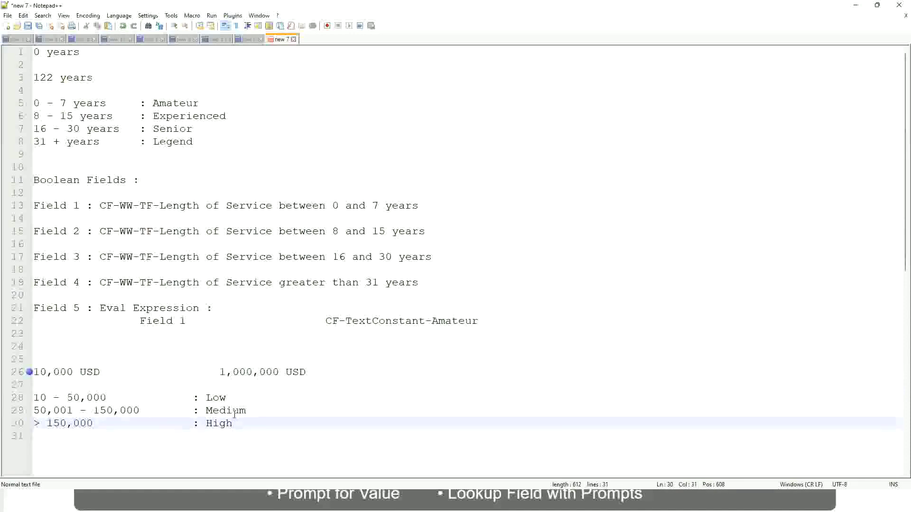